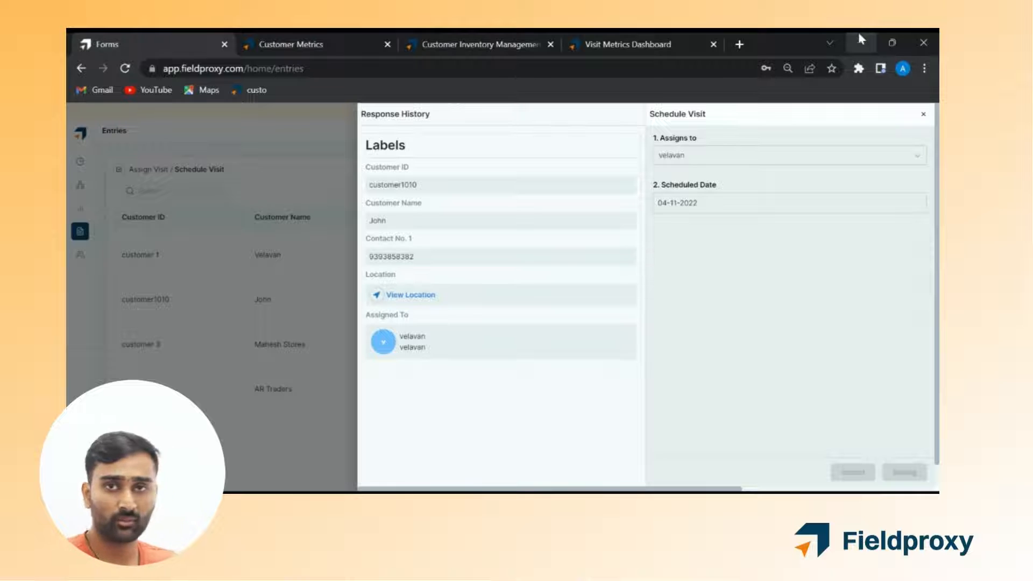
Minimize the browser to show the mirrored phone screen, and return to the Forms window in Chrome
{"action": "left_click", "coordinate": [861, 41]}
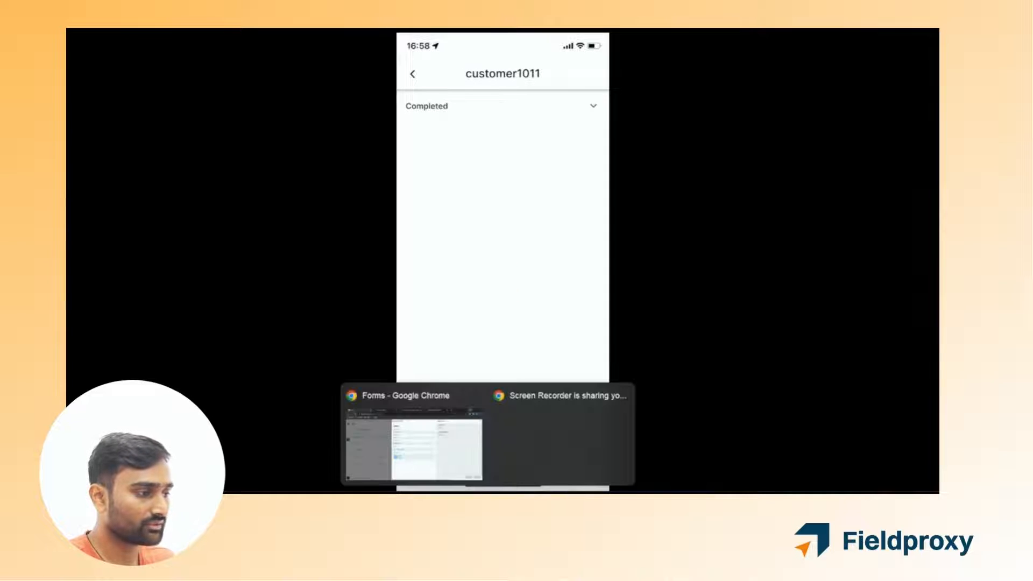
{"action": "left_click", "coordinate": [461, 469]}
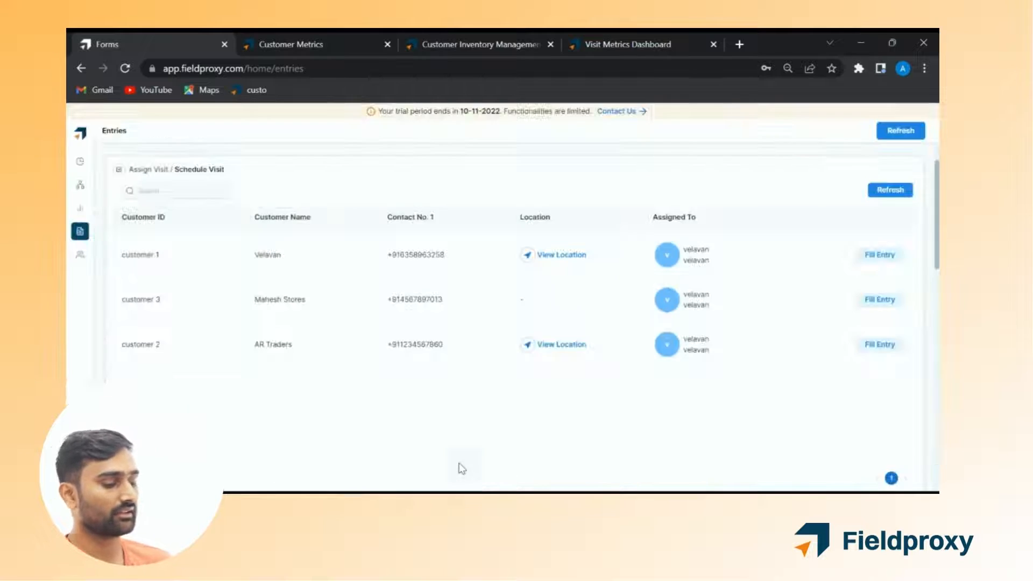
Open the Customer Metrics dashboard and examine its Customer Type Metrics and Revenue by Customer Type charts
{"action": "left_click", "coordinate": [296, 37]}
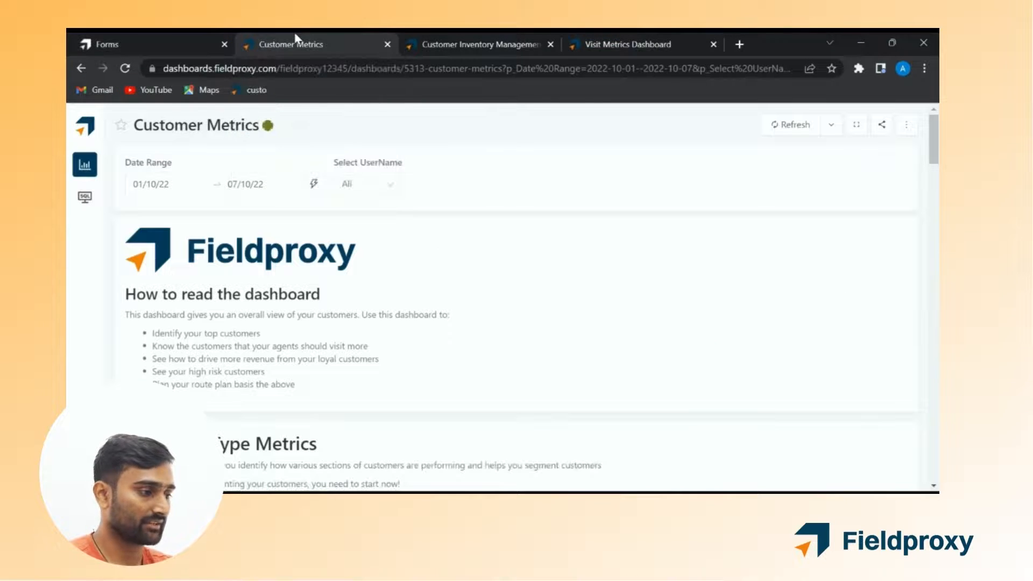
{"action": "scroll", "coordinate": [424, 220], "scroll_direction": "down", "scroll_amount": 5}
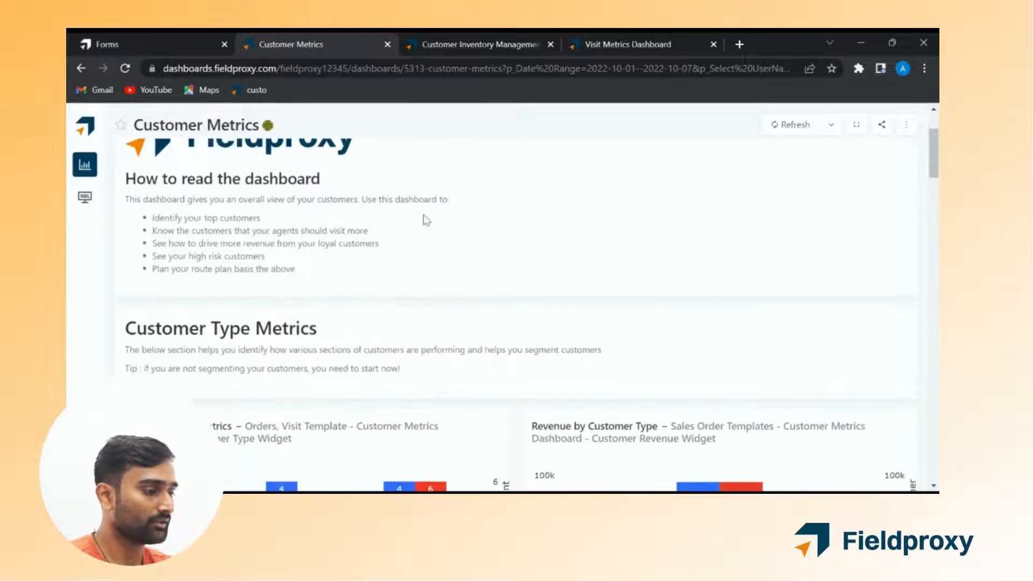
{"action": "scroll", "coordinate": [425, 220], "scroll_direction": "down", "scroll_amount": 2}
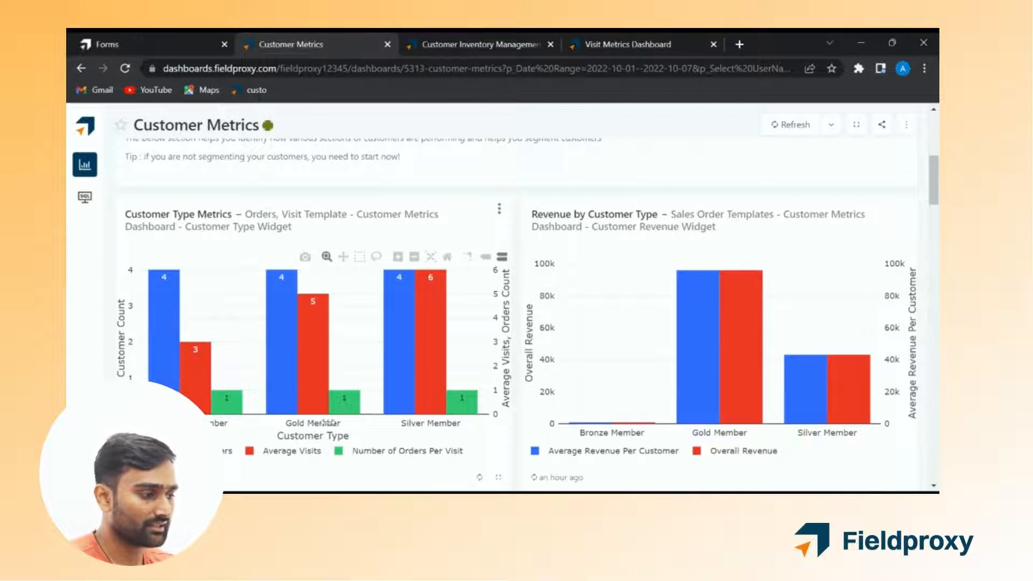
{"action": "mouse_move", "coordinate": [284, 369]}
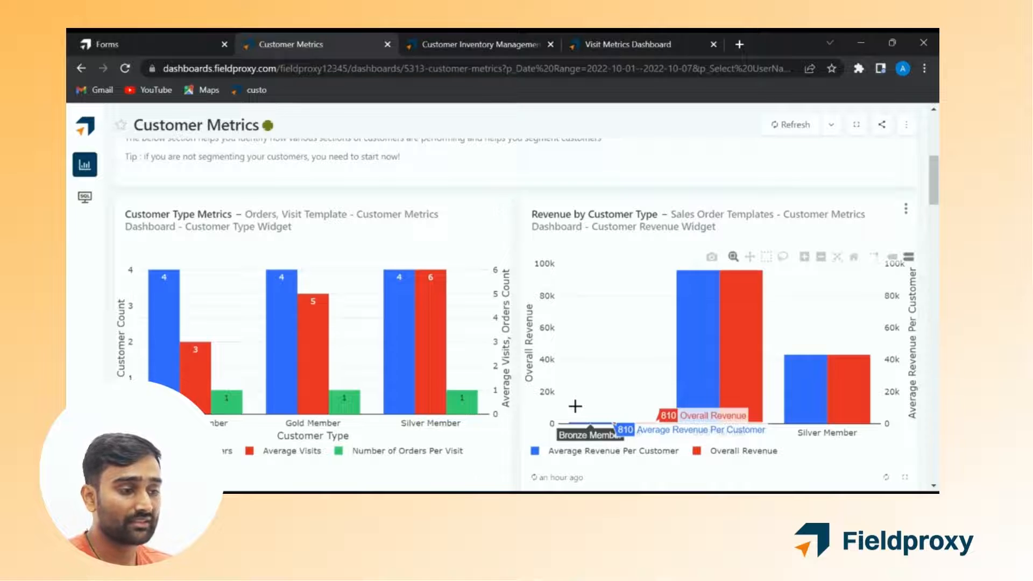
{"action": "scroll", "coordinate": [575, 406], "scroll_direction": "down", "scroll_amount": 1}
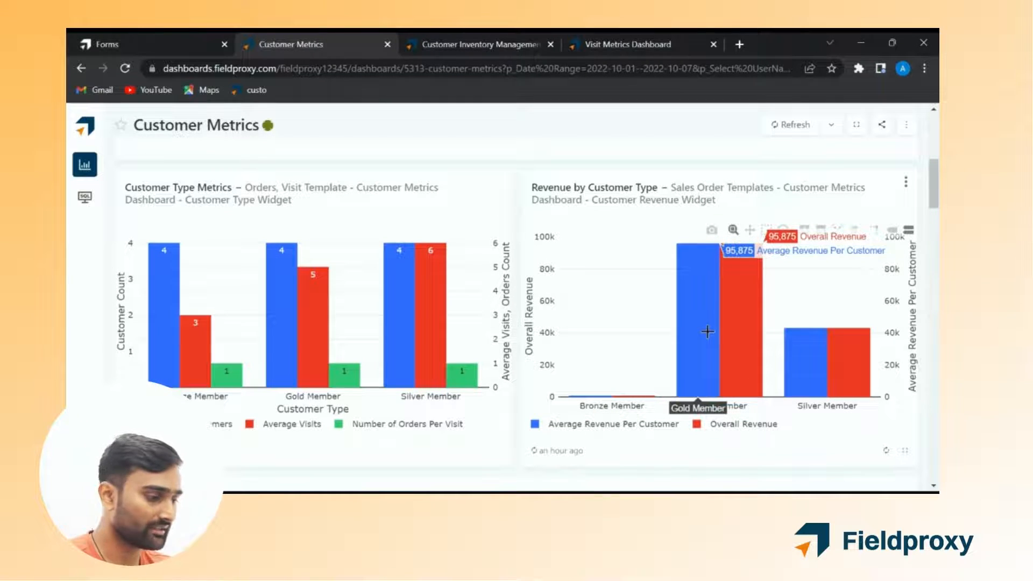
Examine the region-wise customer and revenue charts for California and New York, and minimize the LetsView window
{"action": "scroll", "coordinate": [707, 332], "scroll_direction": "down", "scroll_amount": 6}
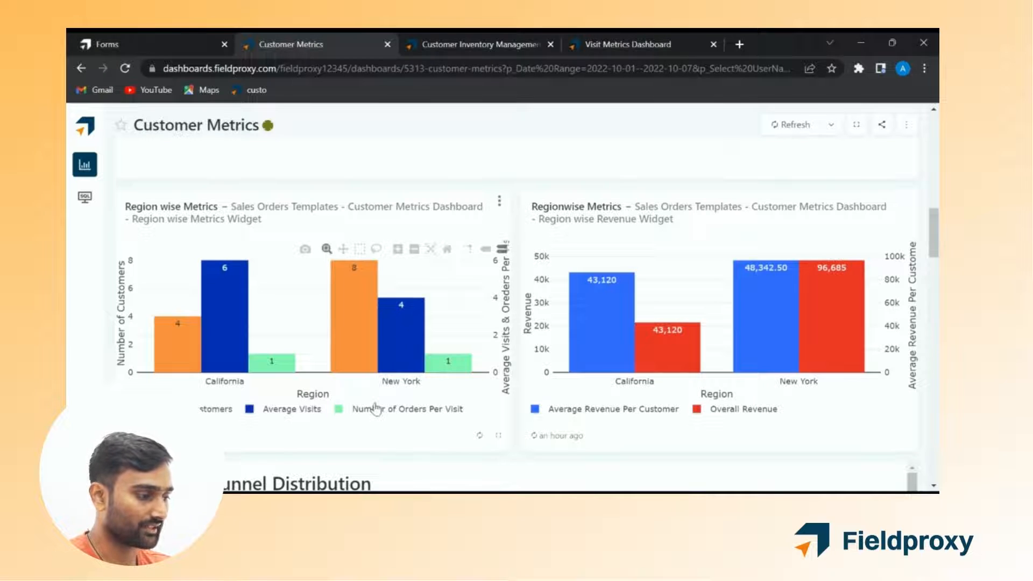
{"action": "mouse_move", "coordinate": [202, 349]}
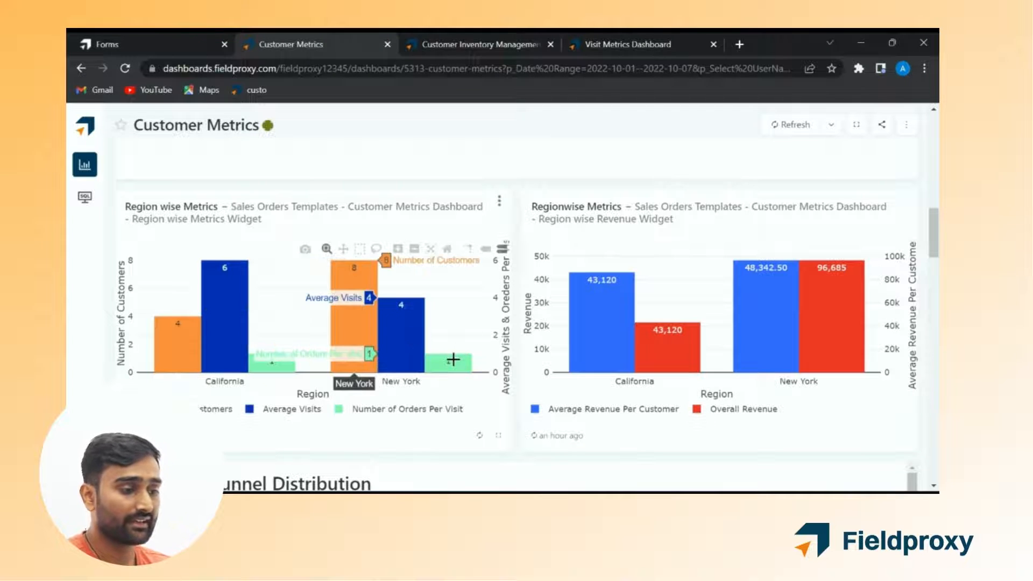
{"action": "mouse_move", "coordinate": [594, 365]}
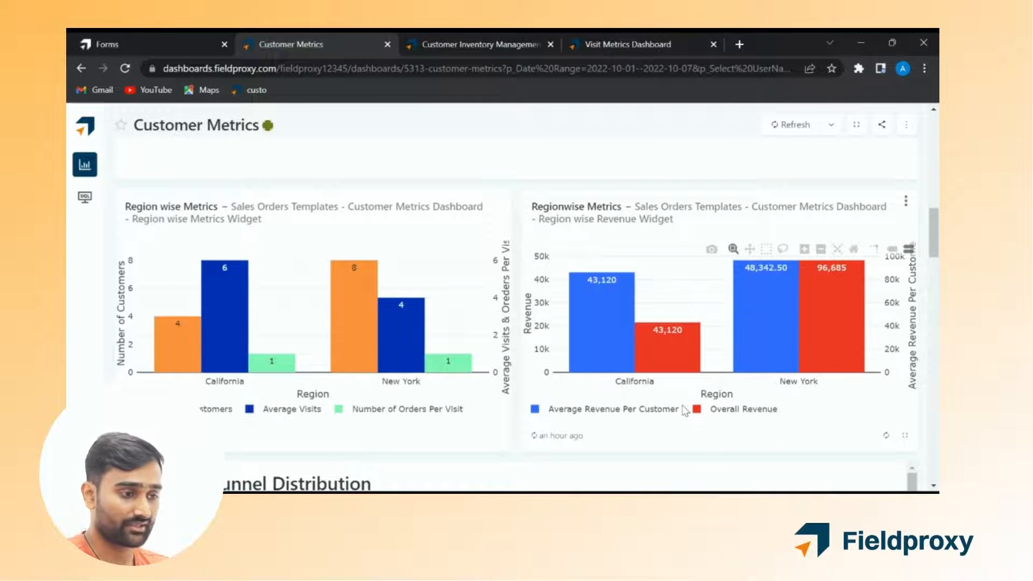
{"action": "scroll", "coordinate": [685, 410], "scroll_direction": "down", "scroll_amount": 3}
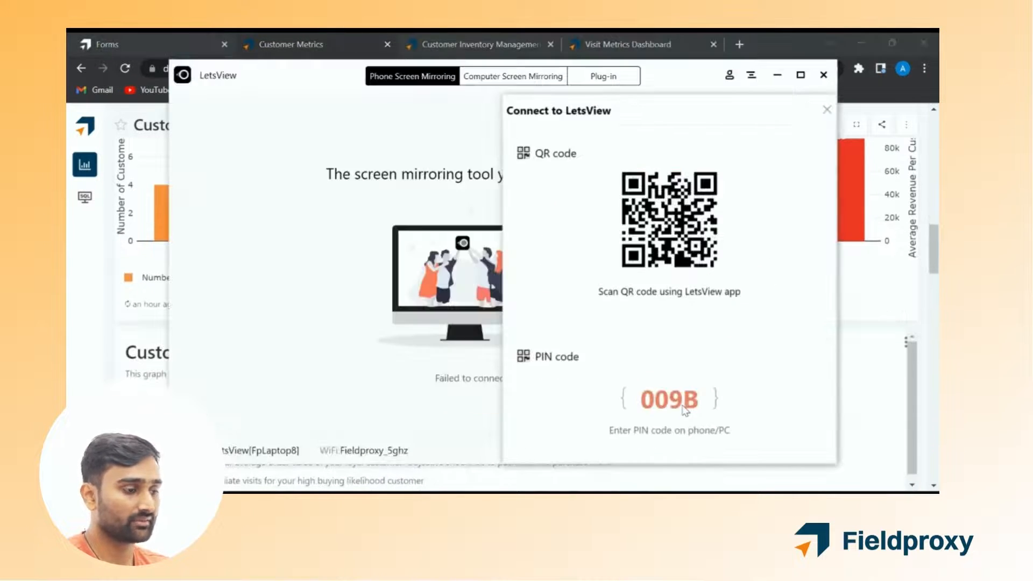
{"action": "left_click", "coordinate": [781, 81]}
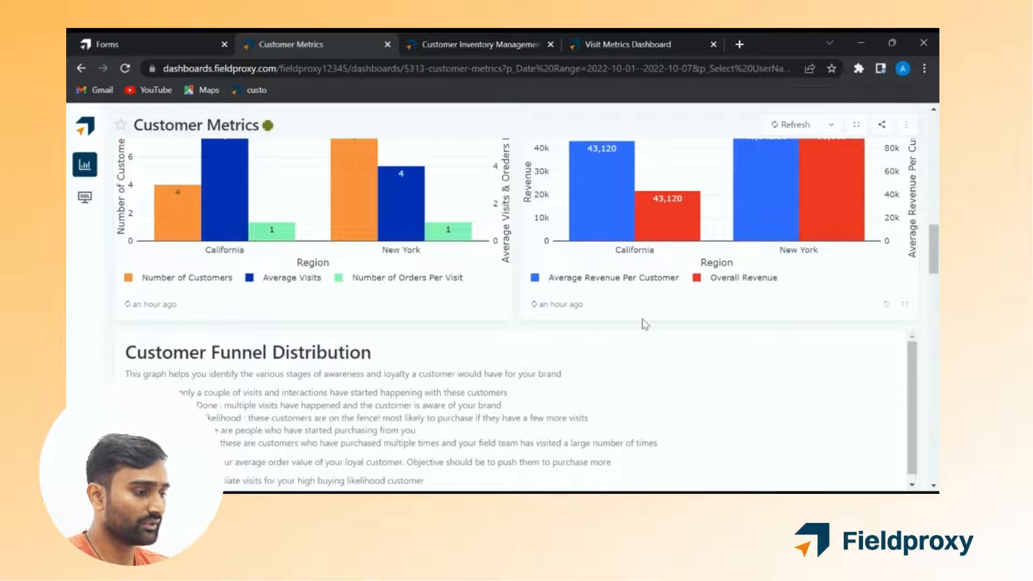
Examine the Customer Funnel Distribution section, including the funnel across stages and the full width of the Customer Funnel List
{"action": "scroll", "coordinate": [646, 323], "scroll_direction": "down", "scroll_amount": 5}
{"action": "scroll", "coordinate": [645, 323], "scroll_direction": "down", "scroll_amount": 1}
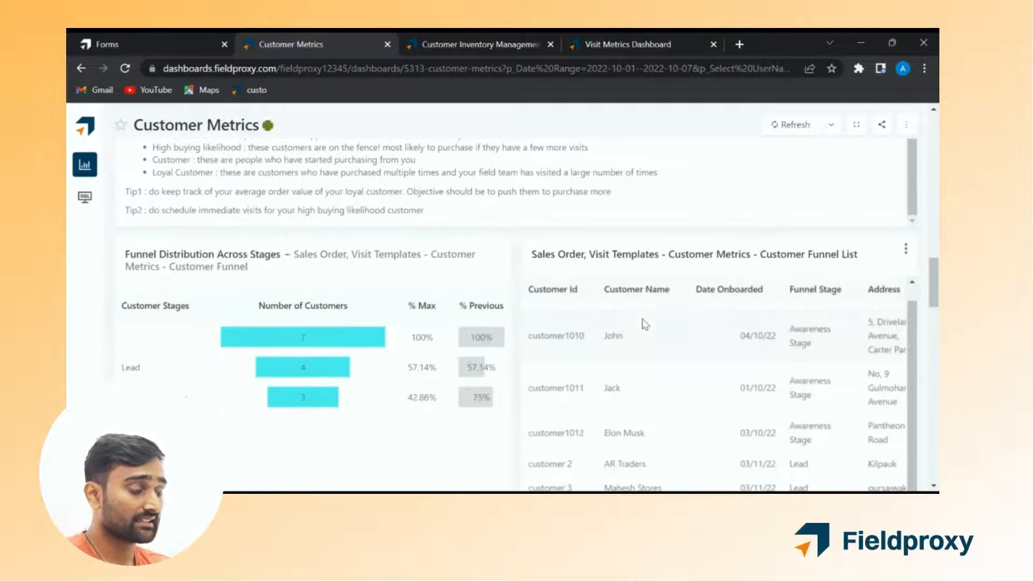
{"action": "scroll", "coordinate": [400, 441], "scroll_direction": "down", "scroll_amount": 1}
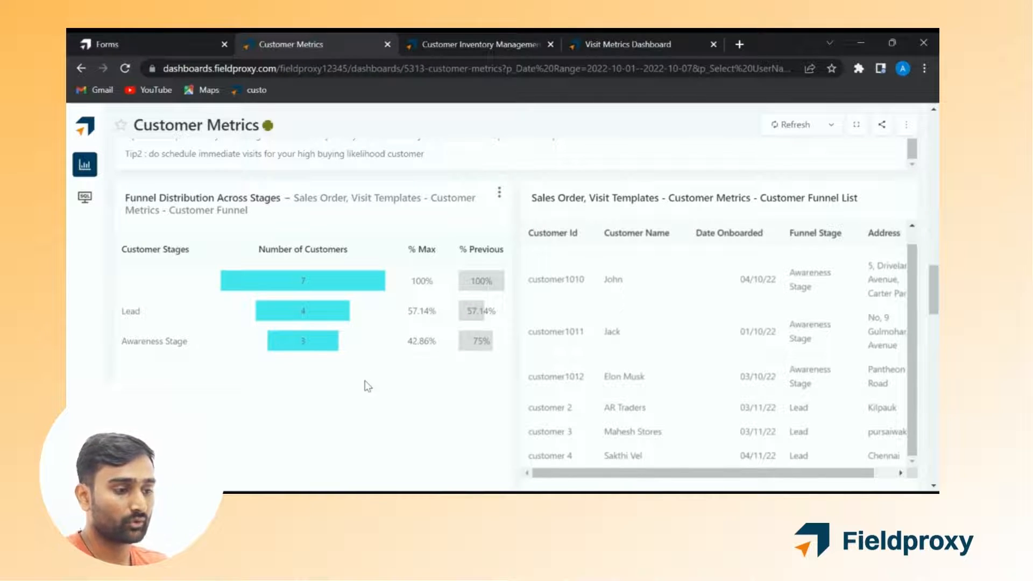
{"action": "scroll", "coordinate": [622, 365], "scroll_direction": "right", "scroll_amount": 1}
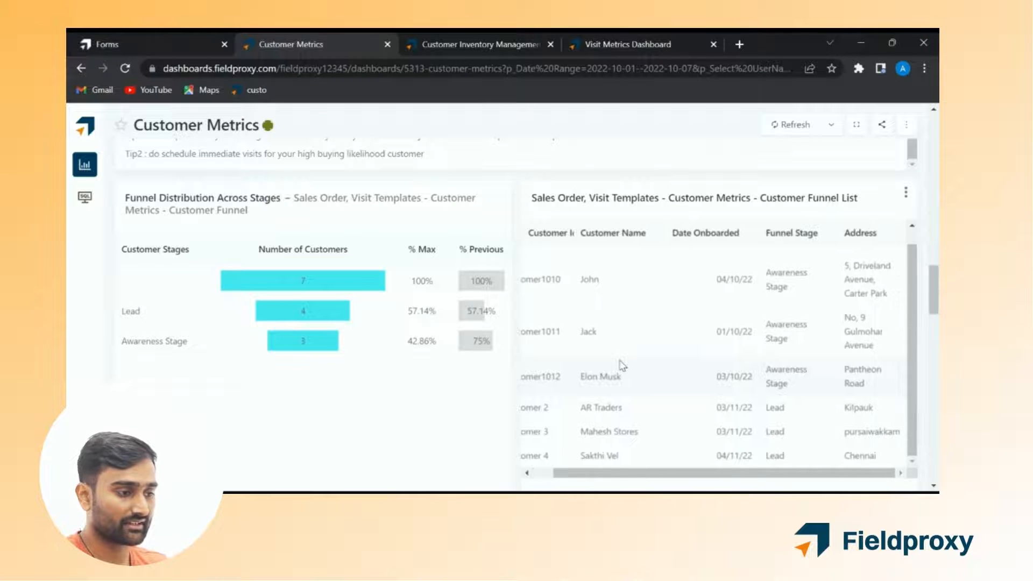
{"action": "scroll", "coordinate": [622, 365], "scroll_direction": "left", "scroll_amount": 1}
{"action": "scroll", "coordinate": [592, 376], "scroll_direction": "right", "scroll_amount": 1}
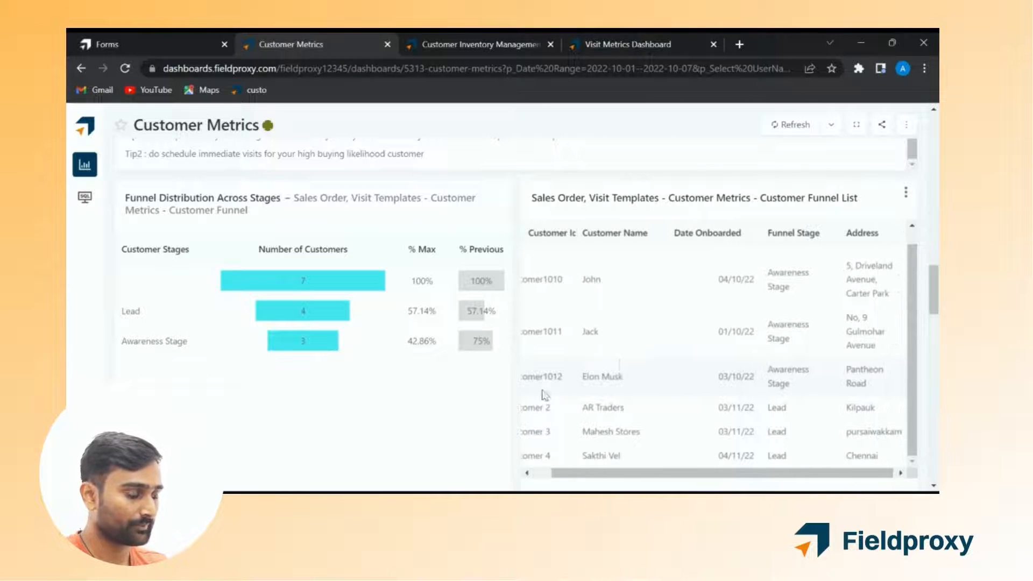
Examine the New/Existing Metrics section with its customer share chart and table of visits
{"action": "scroll", "coordinate": [436, 413], "scroll_direction": "down", "scroll_amount": 1}
{"action": "scroll", "coordinate": [437, 413], "scroll_direction": "down", "scroll_amount": 7}
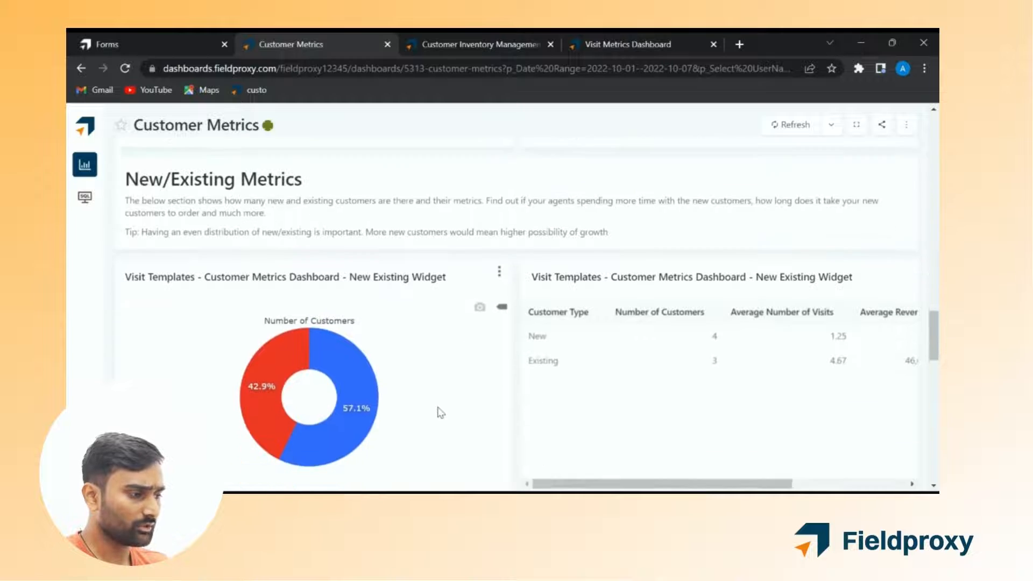
{"action": "scroll", "coordinate": [436, 412], "scroll_direction": "down", "scroll_amount": 1}
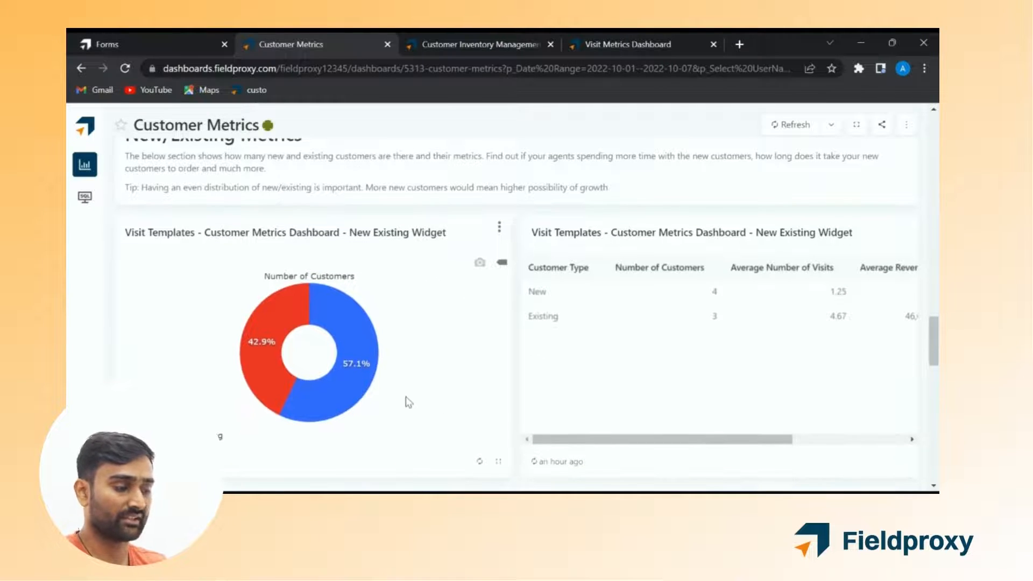
{"action": "mouse_move", "coordinate": [364, 398]}
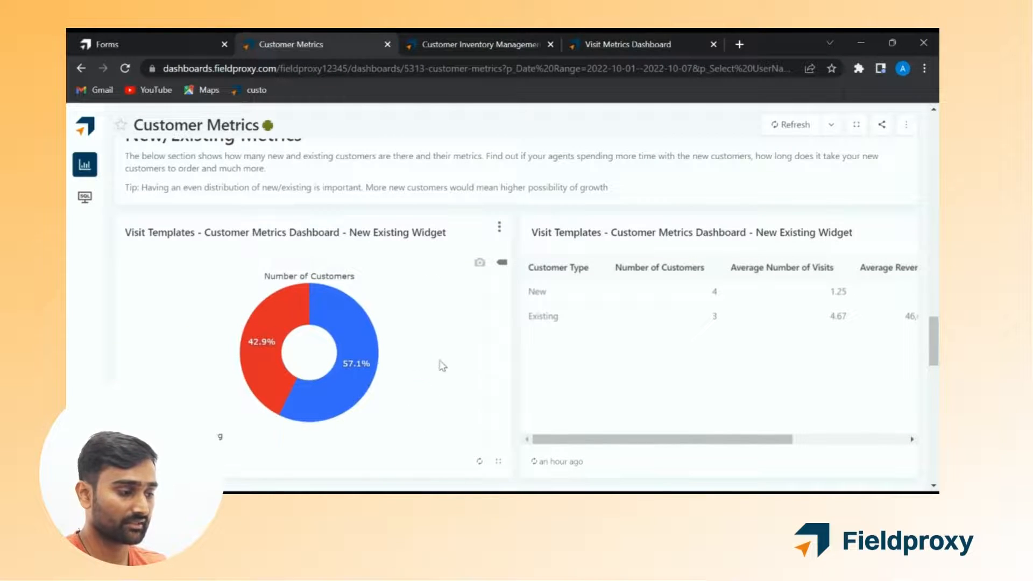
Examine the Risk Bucket Customers and Fieldproxy Index Distribution sections down to the Appendix of the Customer Metrics dashboard
{"action": "scroll", "coordinate": [487, 385], "scroll_direction": "down", "scroll_amount": 4}
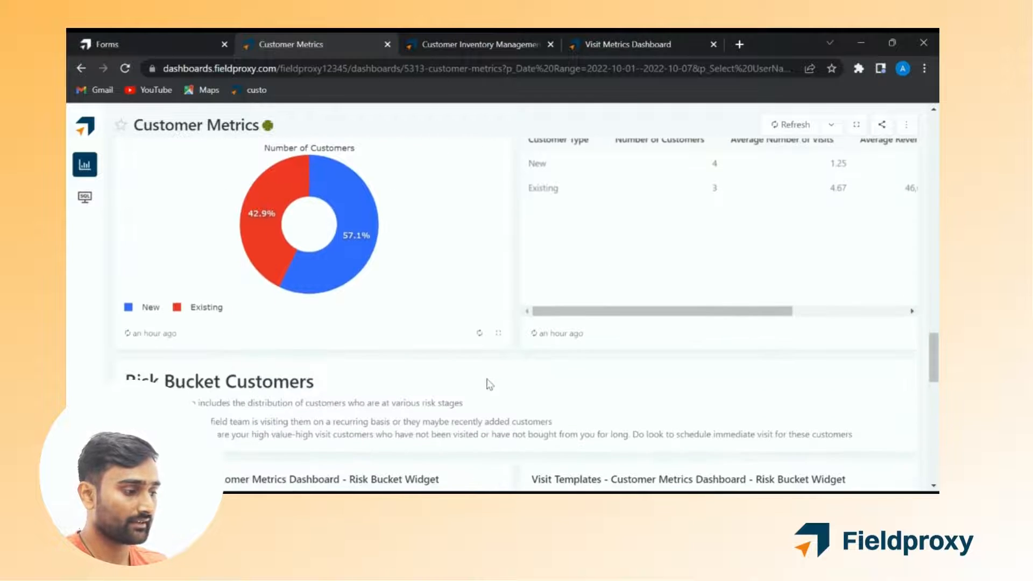
{"action": "scroll", "coordinate": [489, 384], "scroll_direction": "down", "scroll_amount": 4}
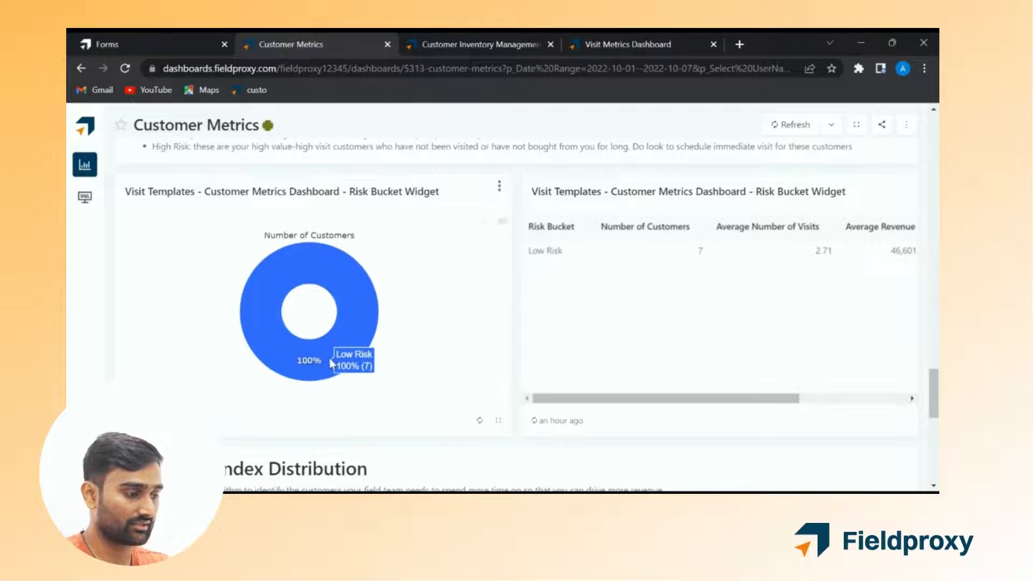
{"action": "scroll", "coordinate": [458, 375], "scroll_direction": "down", "scroll_amount": 5}
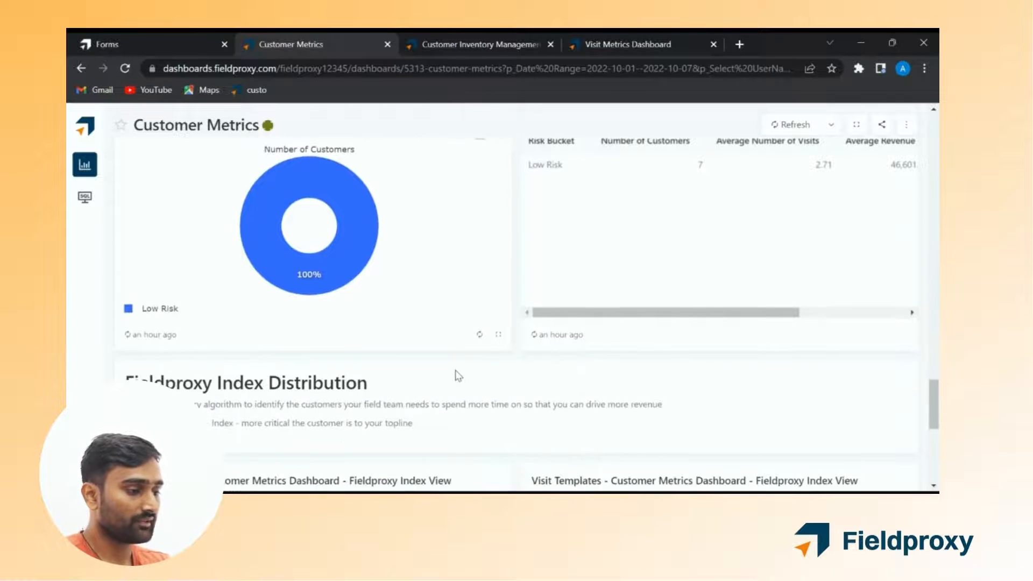
{"action": "scroll", "coordinate": [458, 375], "scroll_direction": "down", "scroll_amount": 1}
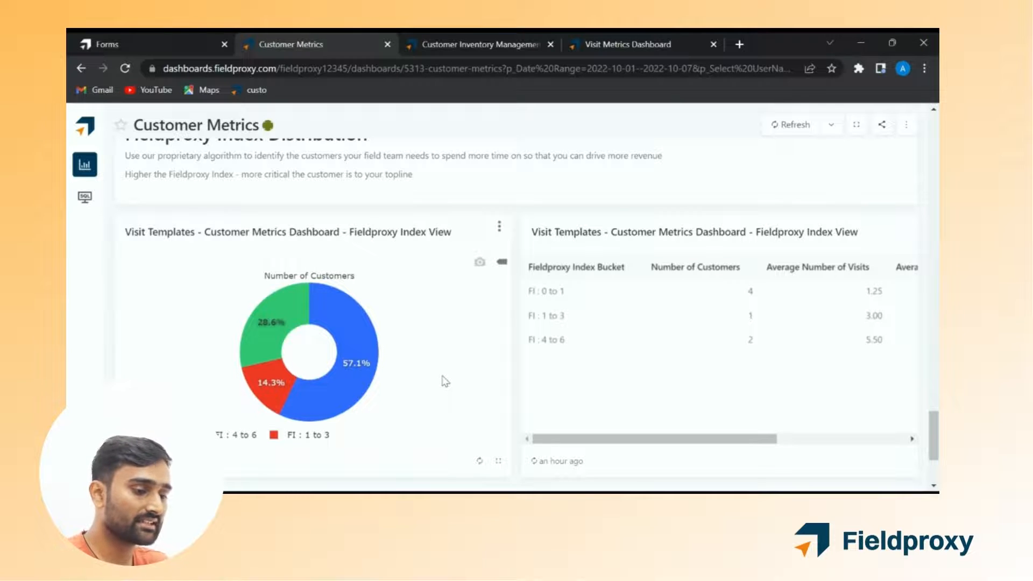
{"action": "scroll", "coordinate": [444, 381], "scroll_direction": "down", "scroll_amount": 3}
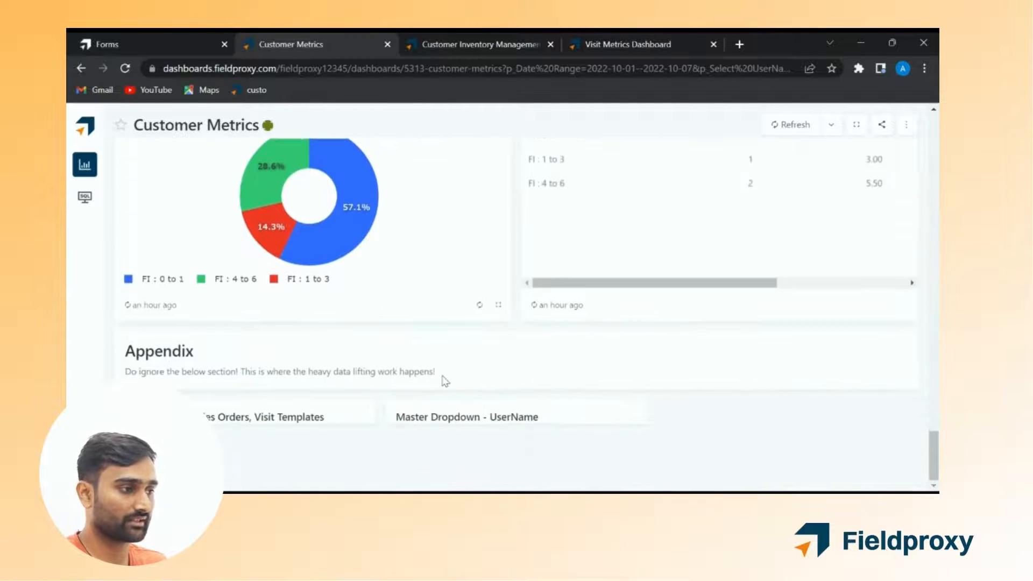
{"action": "scroll", "coordinate": [444, 380], "scroll_direction": "up", "scroll_amount": 8}
{"action": "scroll", "coordinate": [444, 380], "scroll_direction": "up", "scroll_amount": 5}
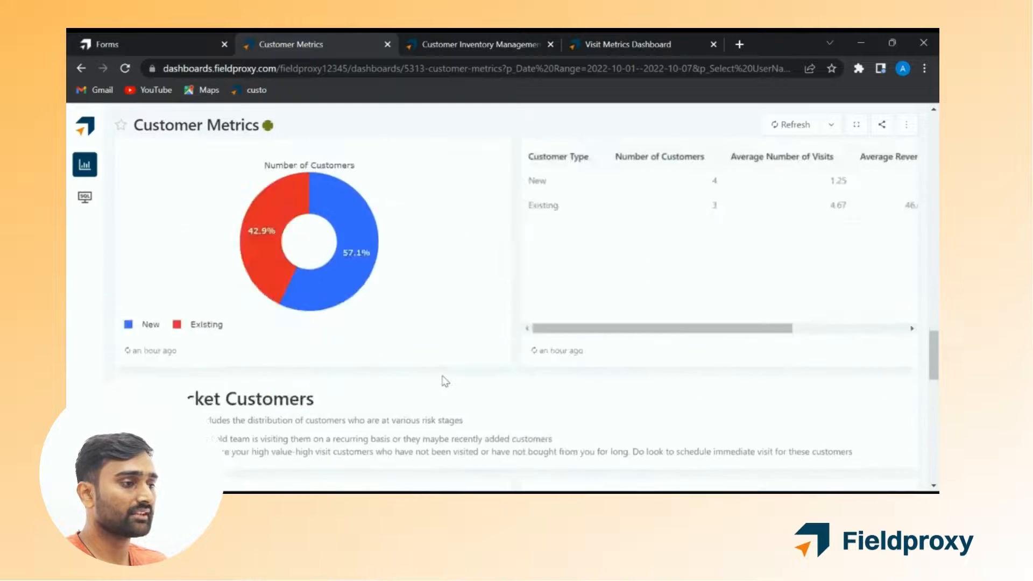
Open the Customer Inventory Management Dashboard and examine the stock history in the Customer Inventory Ledger
{"action": "left_click", "coordinate": [460, 44]}
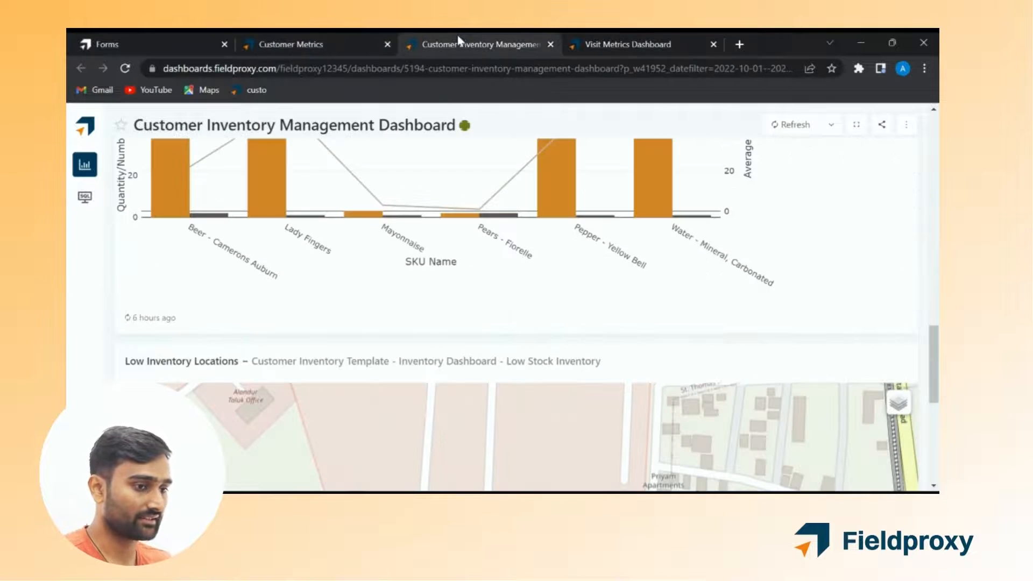
{"action": "scroll", "coordinate": [498, 293], "scroll_direction": "down", "scroll_amount": 10}
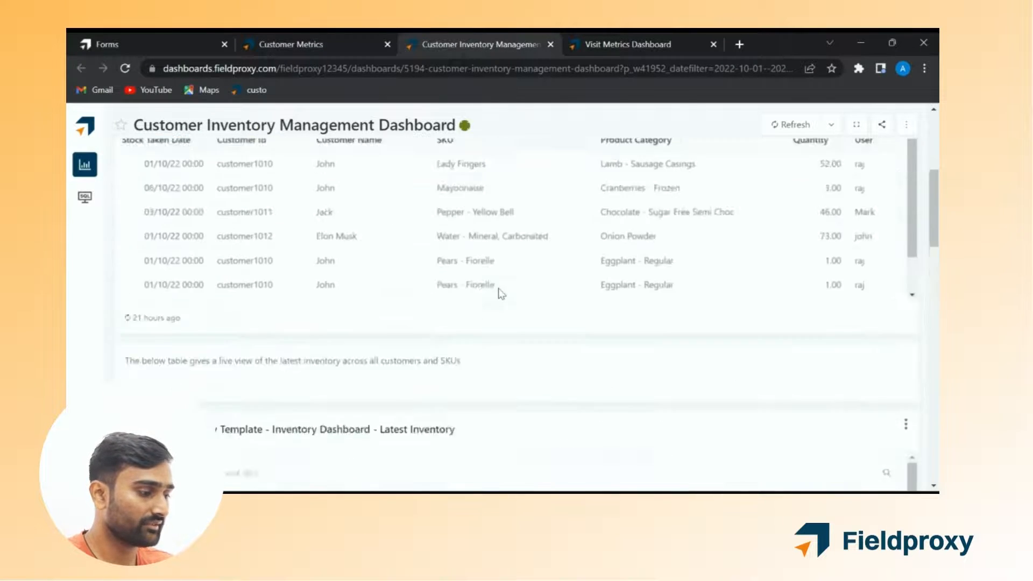
{"action": "scroll", "coordinate": [501, 293], "scroll_direction": "down", "scroll_amount": 8}
{"action": "scroll", "coordinate": [501, 293], "scroll_direction": "down", "scroll_amount": 1}
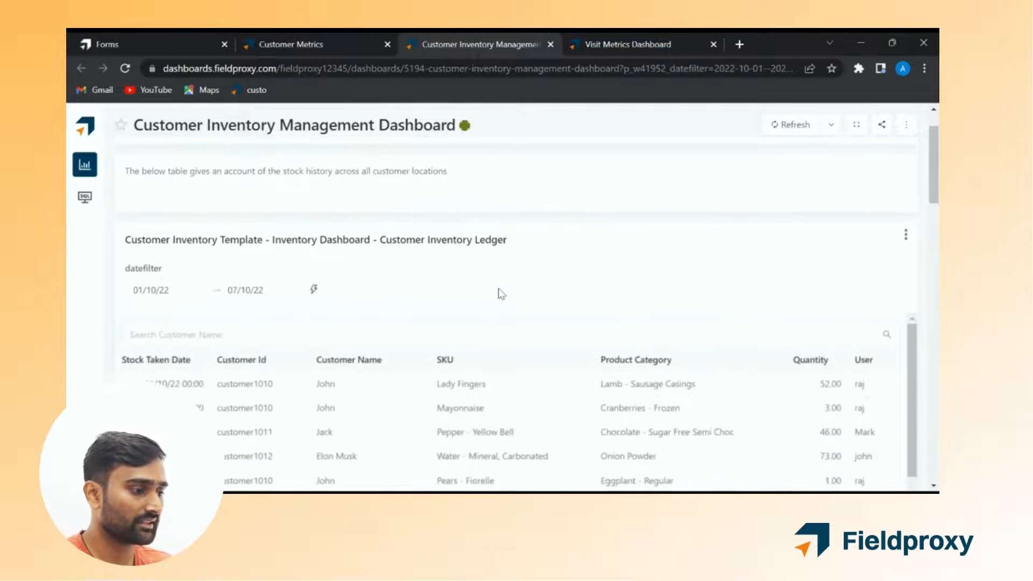
{"action": "scroll", "coordinate": [502, 293], "scroll_direction": "down", "scroll_amount": 1}
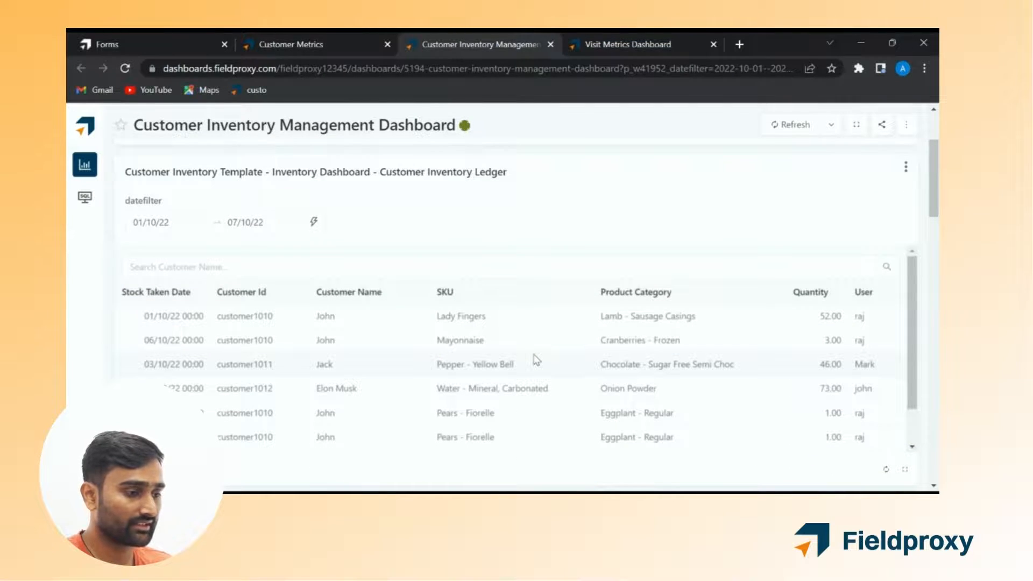
{"action": "scroll", "coordinate": [630, 232], "scroll_direction": "down", "scroll_amount": 1}
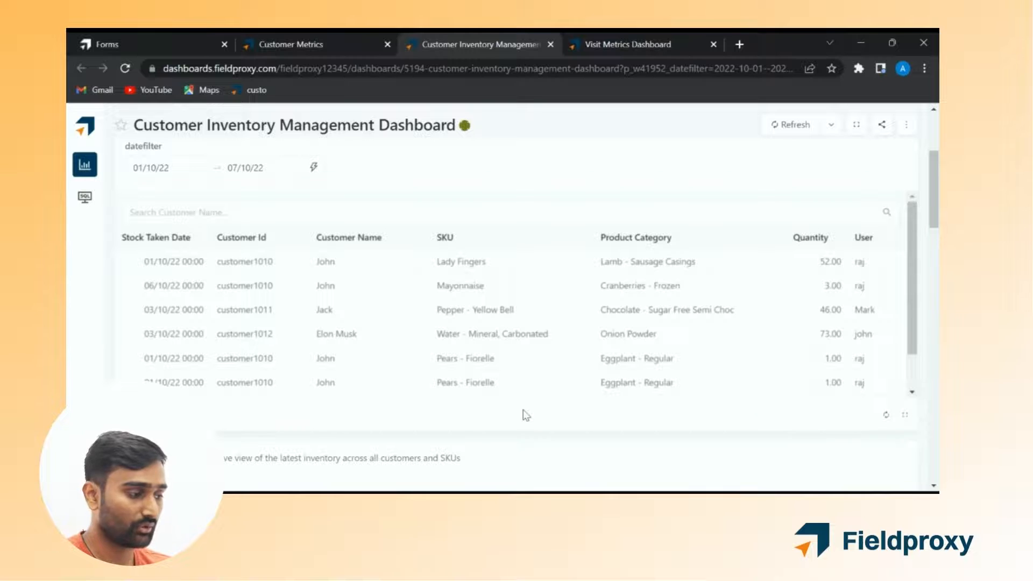
Examine the Latest Inventory table for each customer's latest stock date, SKU and quantity
{"action": "scroll", "coordinate": [526, 414], "scroll_direction": "down", "scroll_amount": 4}
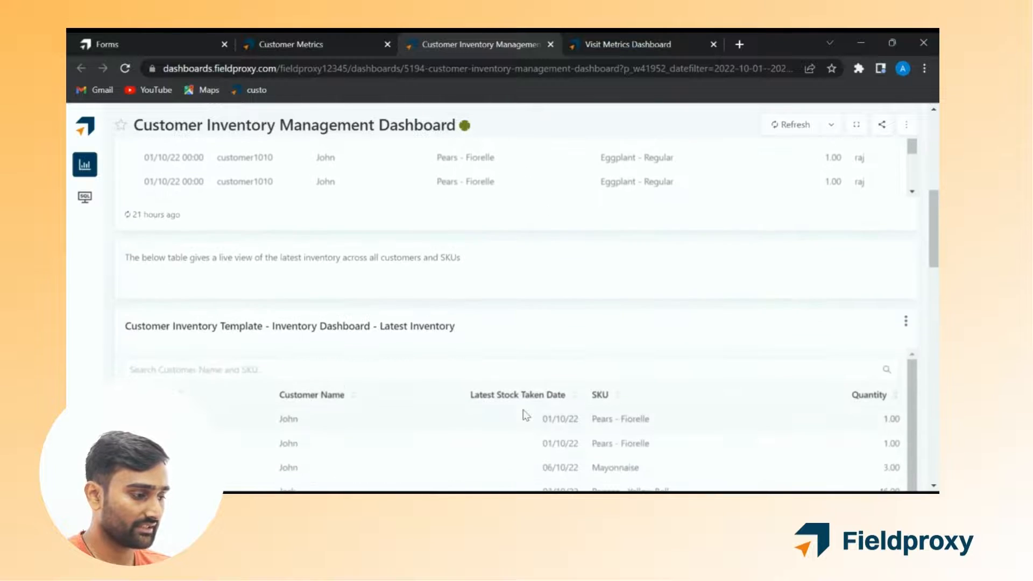
{"action": "scroll", "coordinate": [553, 300], "scroll_direction": "down", "scroll_amount": 2}
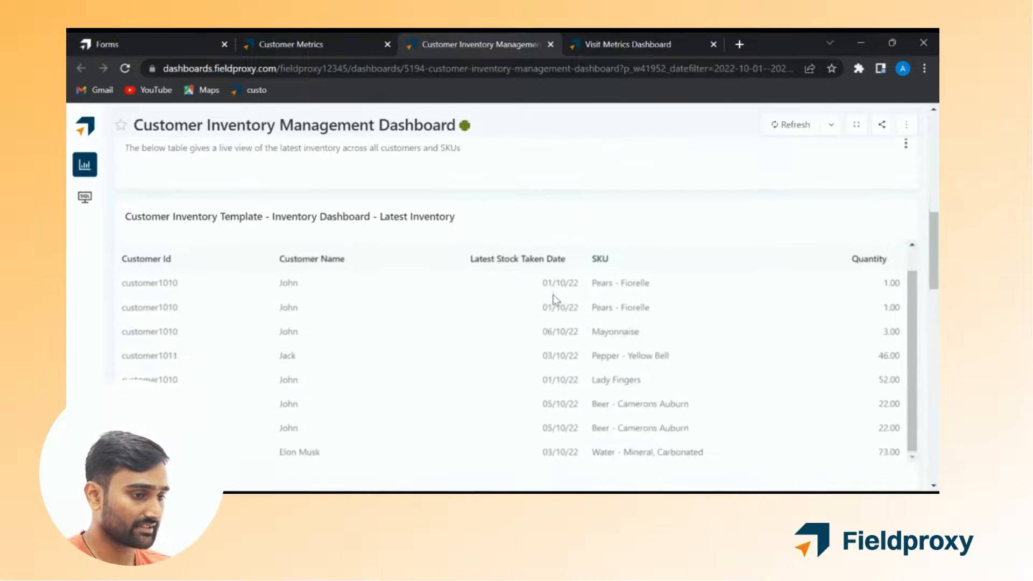
{"action": "scroll", "coordinate": [553, 300], "scroll_direction": "down", "scroll_amount": 1}
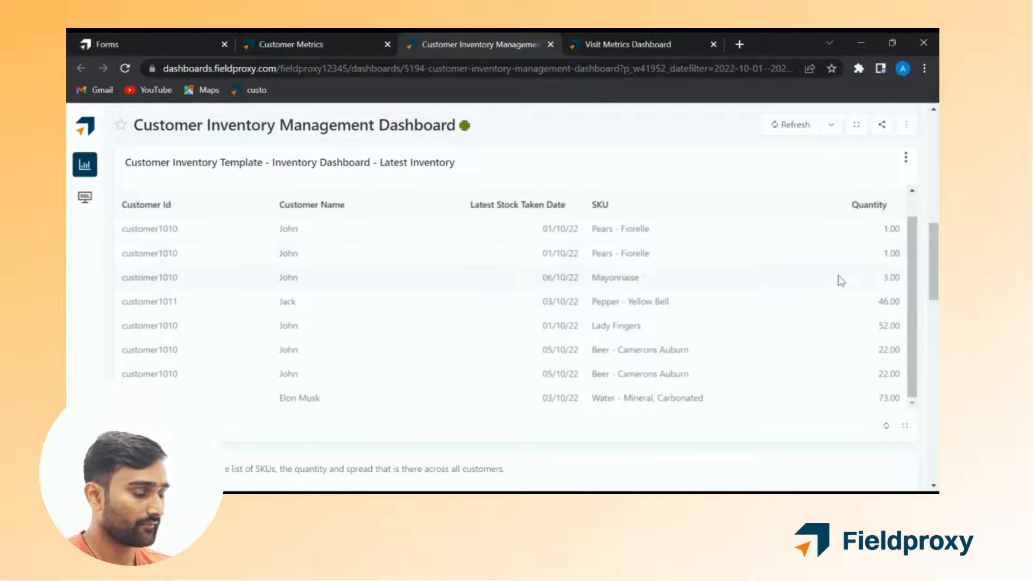
Examine the SKU Volume chart and continue to the Low Inventory Locations map
{"action": "scroll", "coordinate": [606, 443], "scroll_direction": "down", "scroll_amount": 3}
{"action": "scroll", "coordinate": [606, 443], "scroll_direction": "down", "scroll_amount": 3}
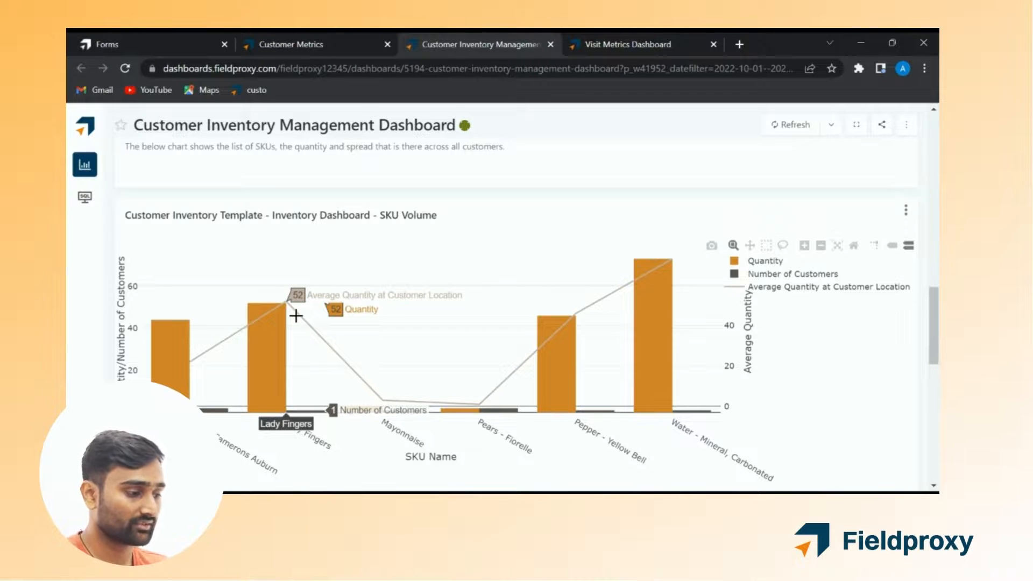
{"action": "scroll", "coordinate": [295, 315], "scroll_direction": "down", "scroll_amount": 5}
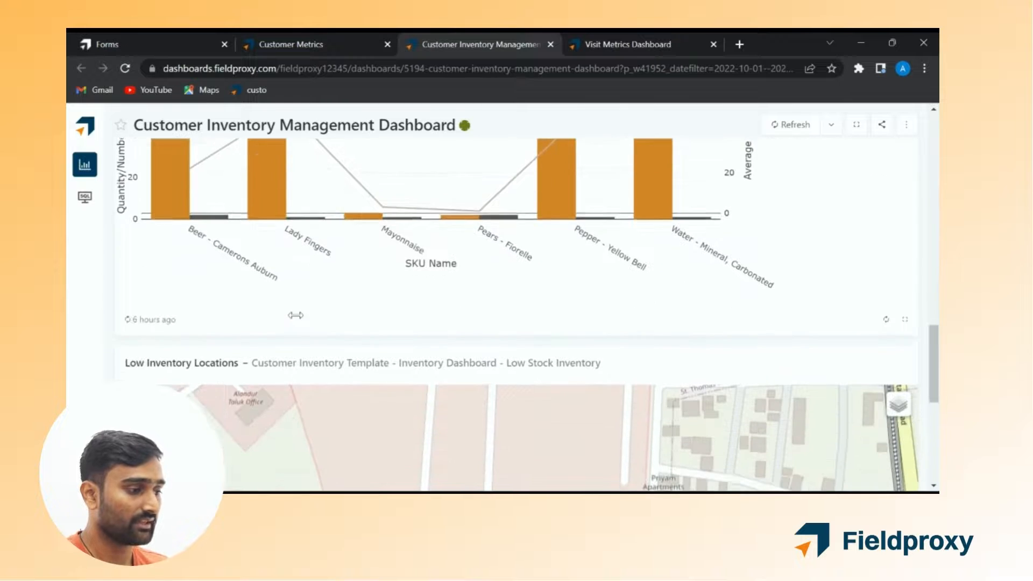
Examine the marked customer location on the Low Inventory Locations map
{"action": "scroll", "coordinate": [300, 321], "scroll_direction": "down", "scroll_amount": 1}
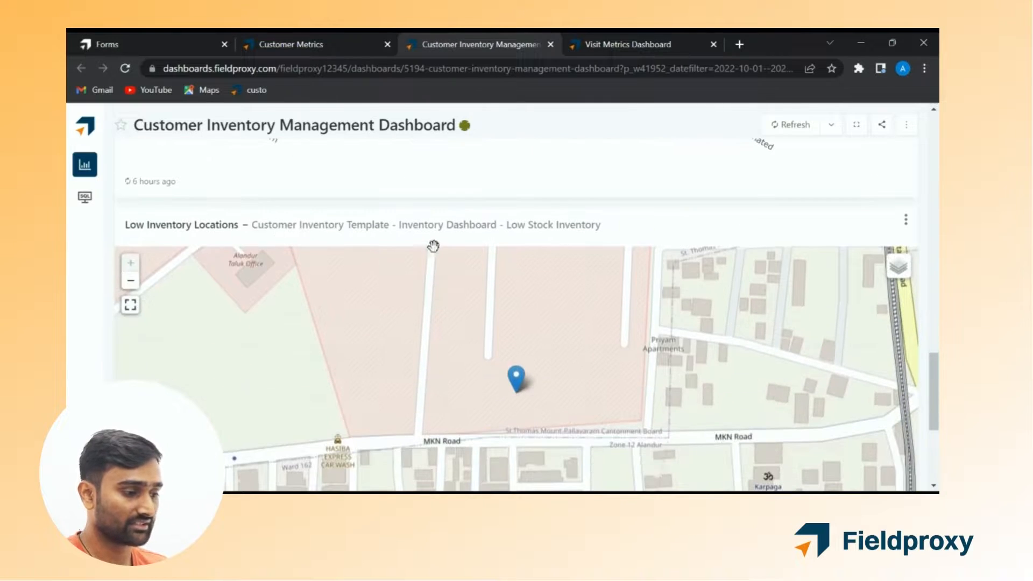
{"action": "scroll", "coordinate": [473, 212], "scroll_direction": "down", "scroll_amount": 1}
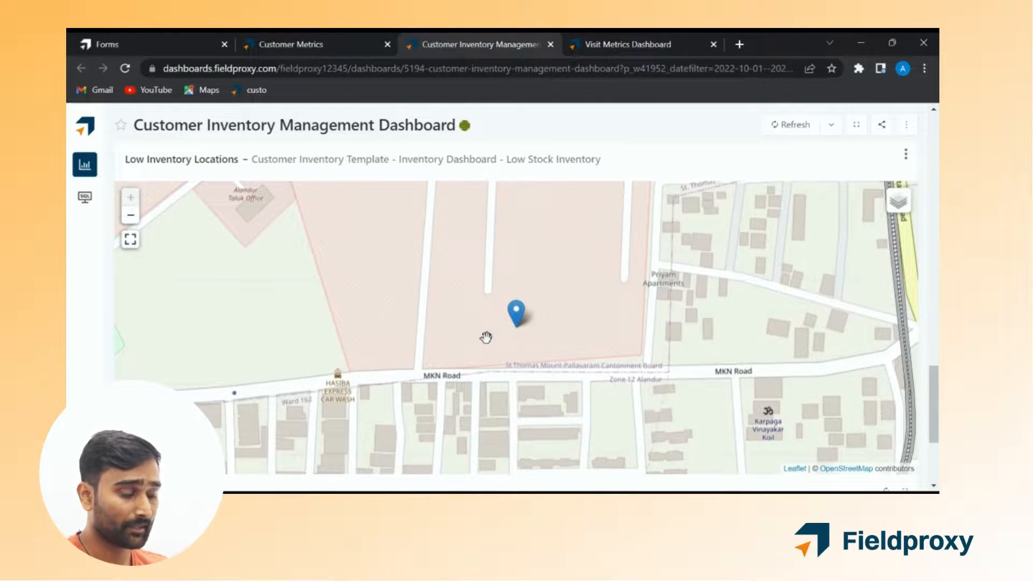
Open the Visit Metrics Dashboard and examine its introduction and the Visit Master columns through Visit Notes and Time at Customer Location
{"action": "left_click", "coordinate": [623, 47]}
{"action": "scroll", "coordinate": [501, 272], "scroll_direction": "down", "scroll_amount": 10}
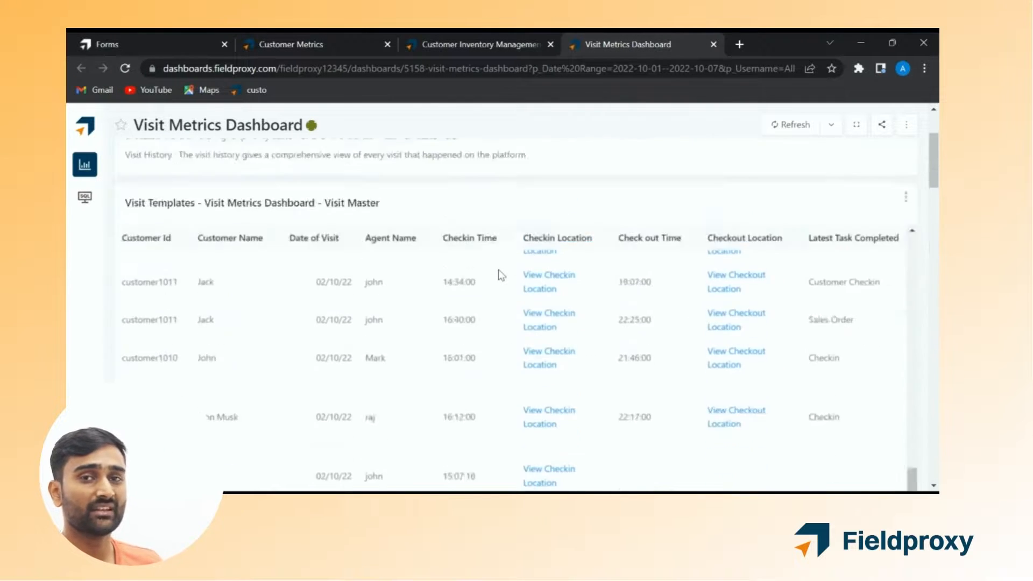
{"action": "scroll", "coordinate": [501, 275], "scroll_direction": "up", "scroll_amount": 3}
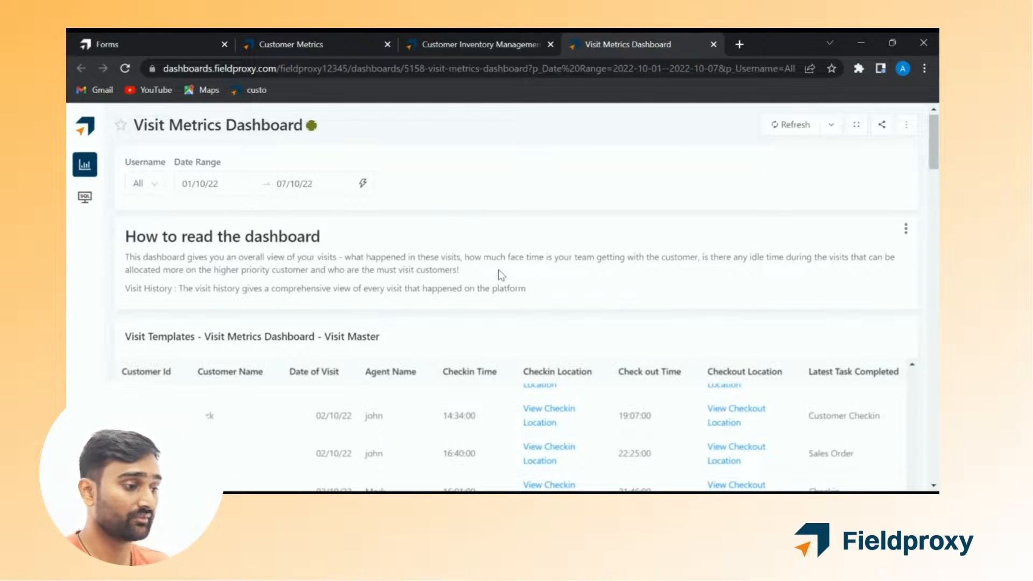
{"action": "scroll", "coordinate": [501, 275], "scroll_direction": "down", "scroll_amount": 2}
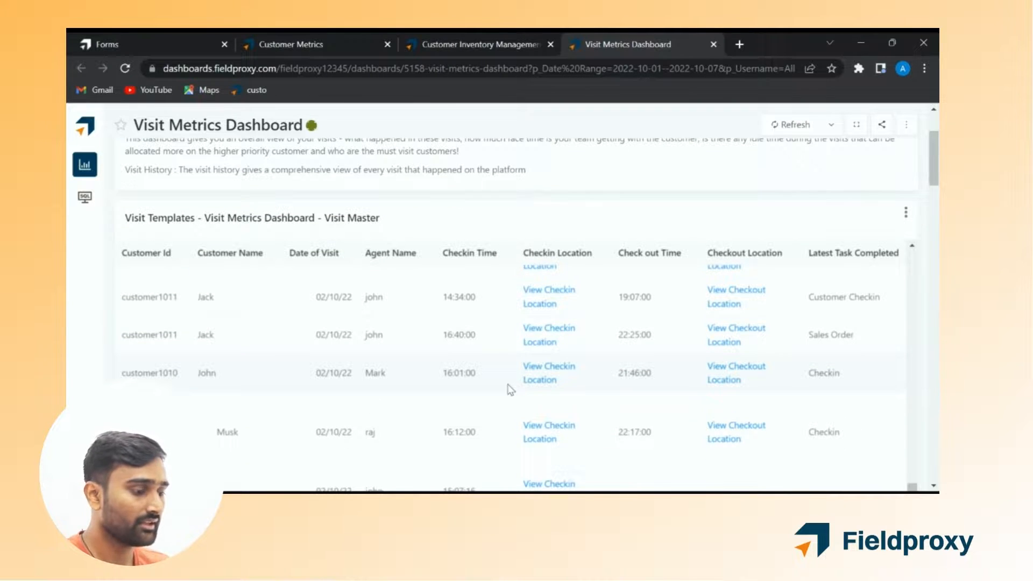
{"action": "scroll", "coordinate": [510, 389], "scroll_direction": "up", "scroll_amount": 10}
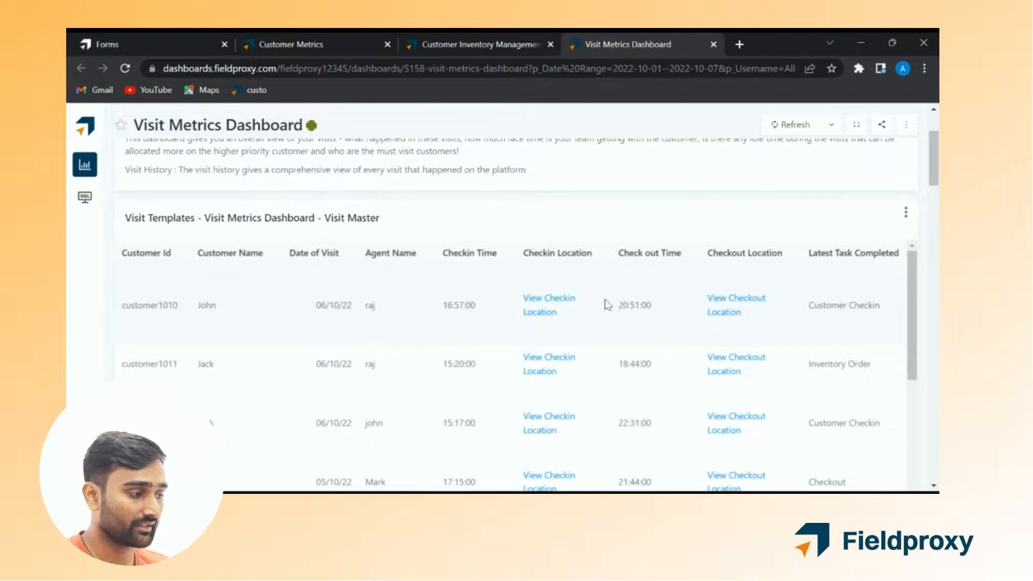
{"action": "scroll", "coordinate": [683, 322], "scroll_direction": "right", "scroll_amount": 4}
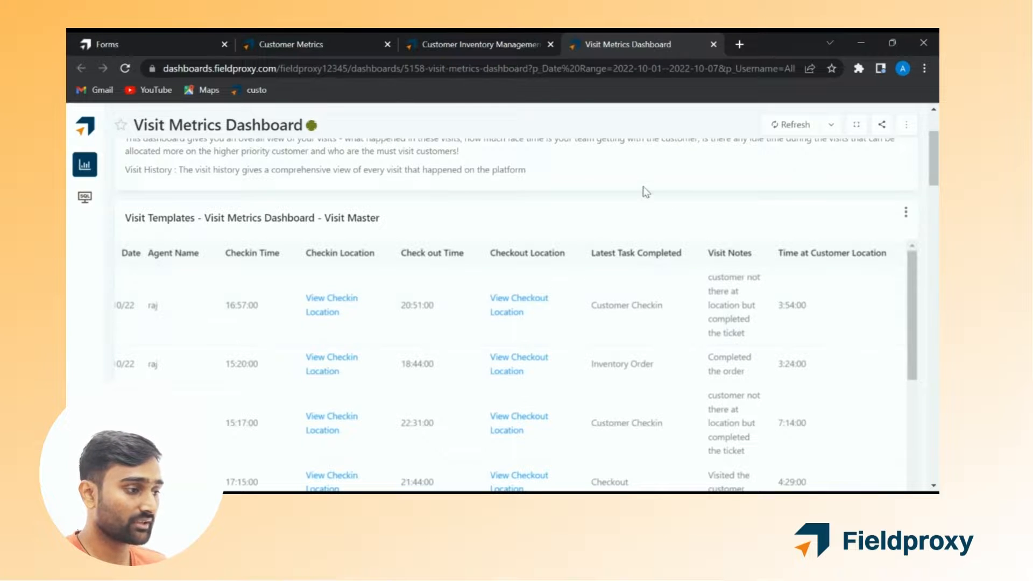
Examine the older visit records in the Visit Master table, starting from the customer and check-in columns
{"action": "scroll", "coordinate": [643, 188], "scroll_direction": "down", "scroll_amount": 2}
{"action": "scroll", "coordinate": [529, 290], "scroll_direction": "left", "scroll_amount": 5}
{"action": "scroll", "coordinate": [528, 291], "scroll_direction": "down", "scroll_amount": 1}
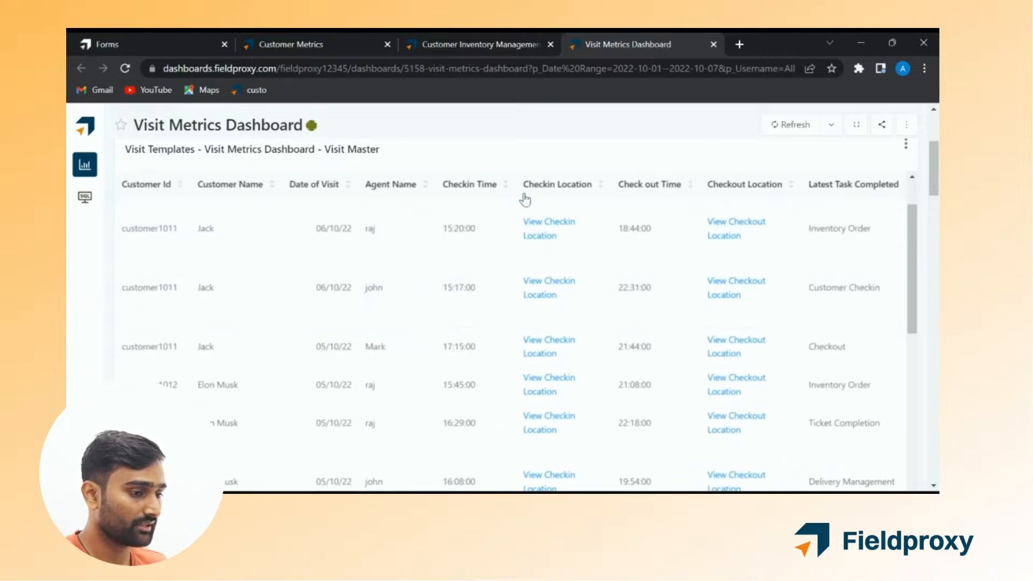
{"action": "scroll", "coordinate": [526, 199], "scroll_direction": "down", "scroll_amount": 3}
{"action": "scroll", "coordinate": [558, 151], "scroll_direction": "down", "scroll_amount": 2}
{"action": "scroll", "coordinate": [560, 151], "scroll_direction": "down", "scroll_amount": 2}
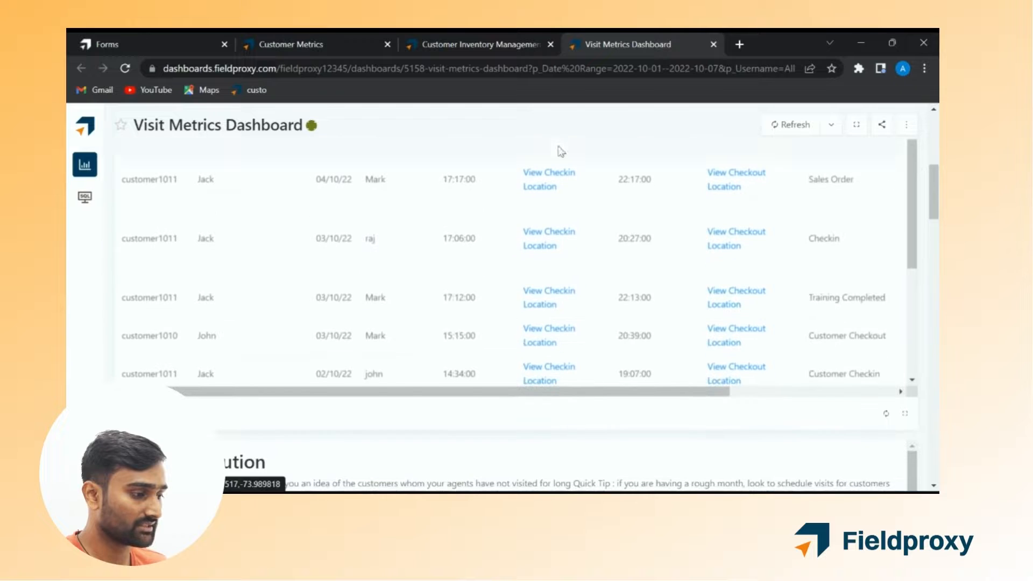
Examine the Last Visit Date Distribution and Number Visits Distribution charts
{"action": "scroll", "coordinate": [451, 431], "scroll_direction": "down", "scroll_amount": 5}
{"action": "scroll", "coordinate": [451, 431], "scroll_direction": "down", "scroll_amount": 1}
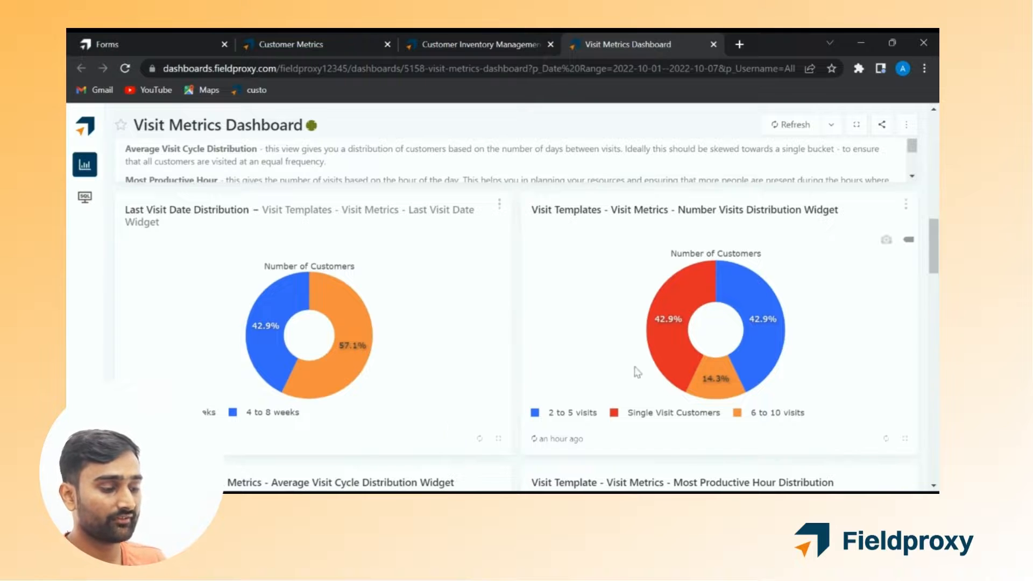
{"action": "mouse_move", "coordinate": [668, 362]}
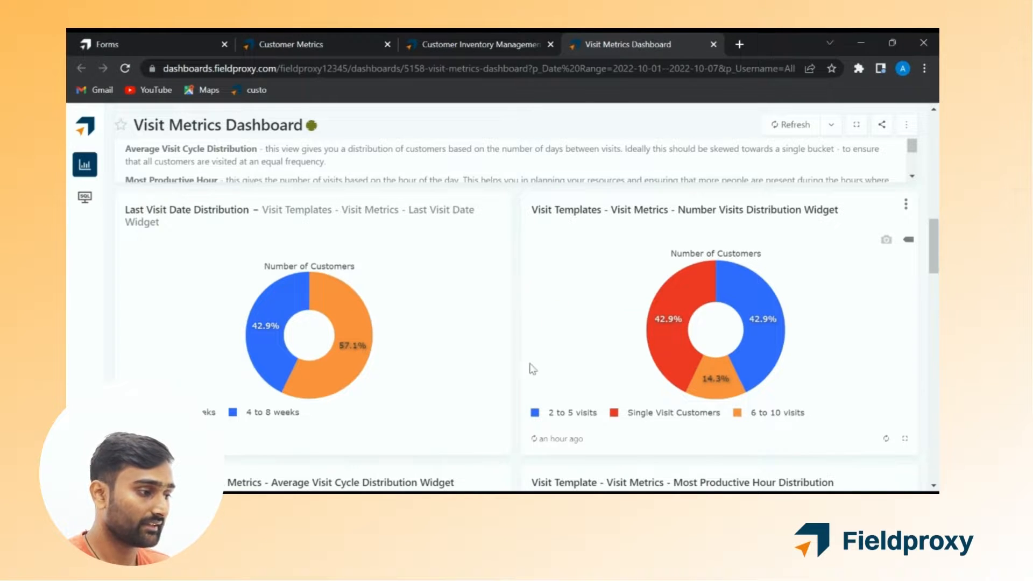
{"action": "scroll", "coordinate": [493, 405], "scroll_direction": "down", "scroll_amount": 1}
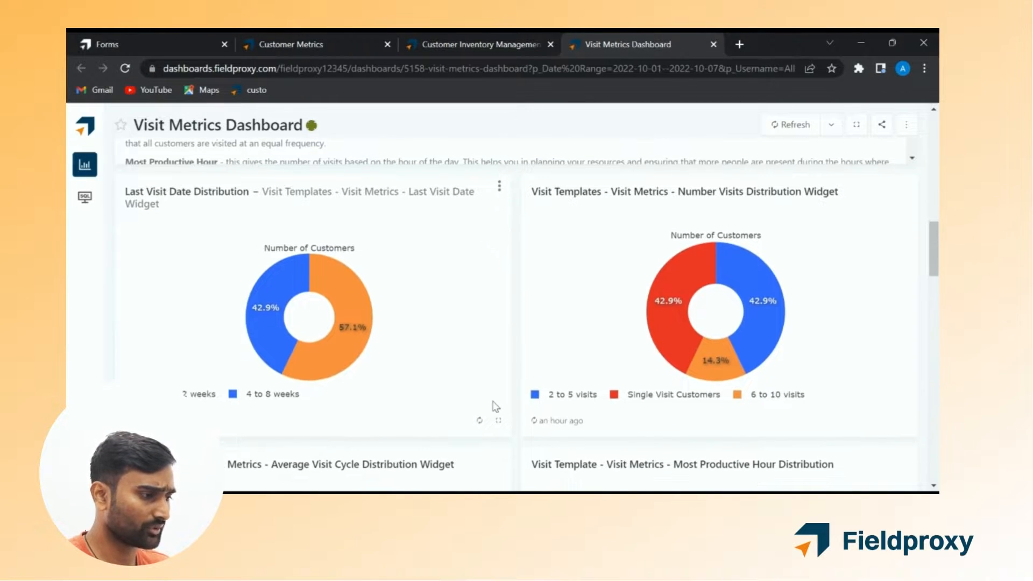
Examine the Average Visit Cycle Distribution chart and the visit counts in the Most Productive Hour Distribution chart
{"action": "scroll", "coordinate": [493, 405], "scroll_direction": "down", "scroll_amount": 4}
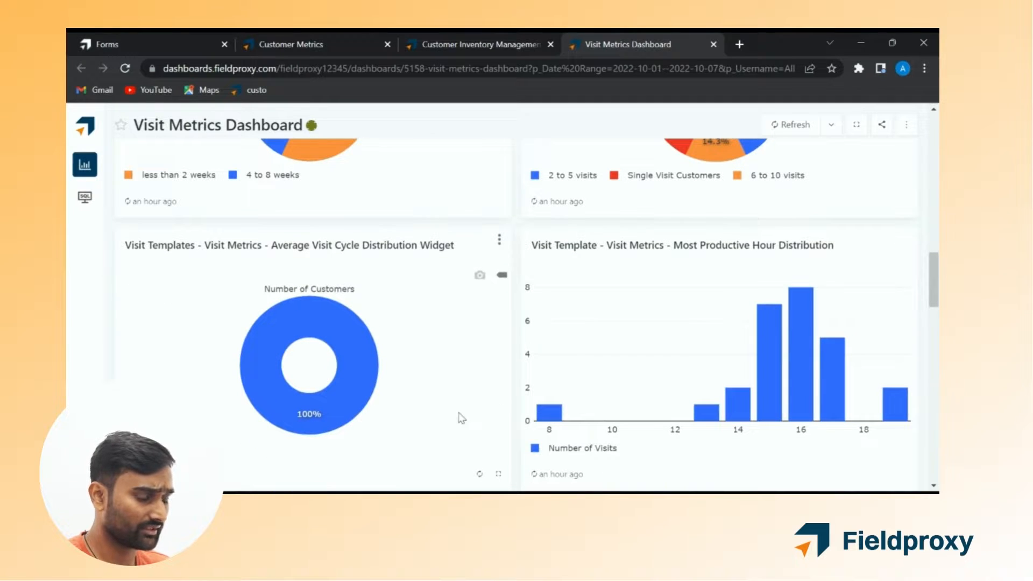
{"action": "scroll", "coordinate": [484, 277], "scroll_direction": "down", "scroll_amount": 1}
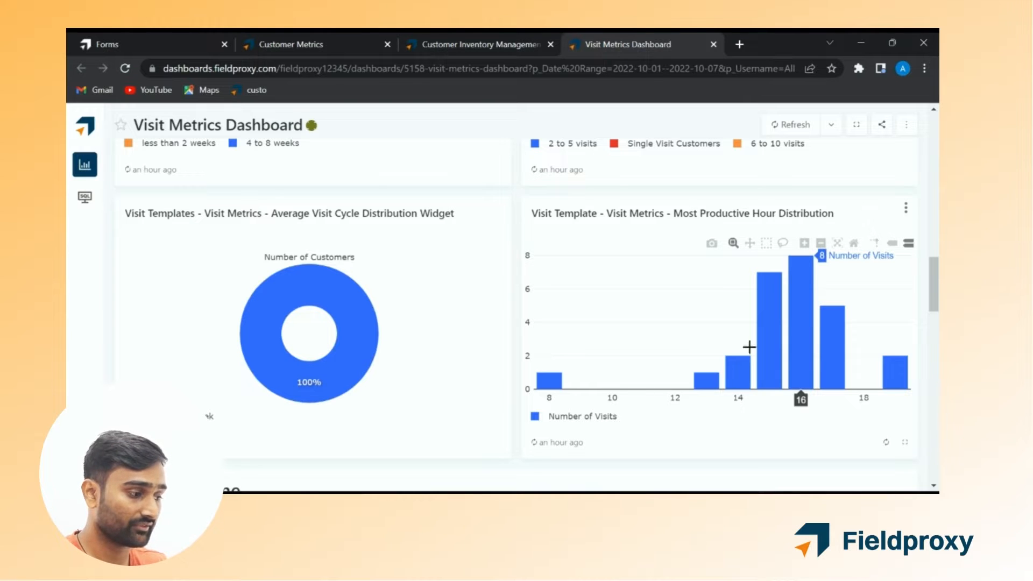
{"action": "scroll", "coordinate": [574, 428], "scroll_direction": "down", "scroll_amount": 1}
Examine the Visit Facetime section's face time by customer stage and by risk bucket
{"action": "scroll", "coordinate": [575, 429], "scroll_direction": "down", "scroll_amount": 5}
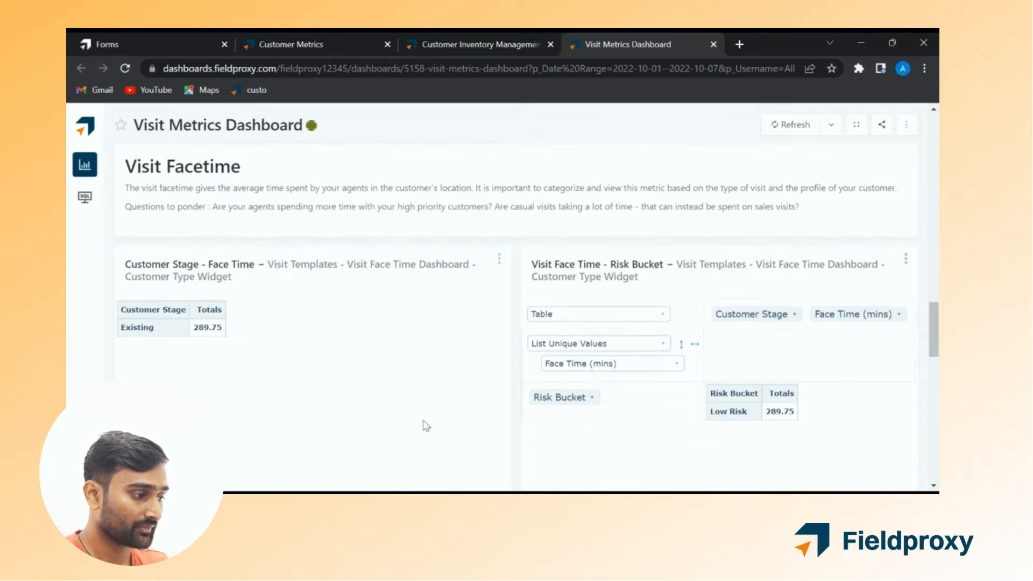
{"action": "scroll", "coordinate": [224, 377], "scroll_direction": "down", "scroll_amount": 1}
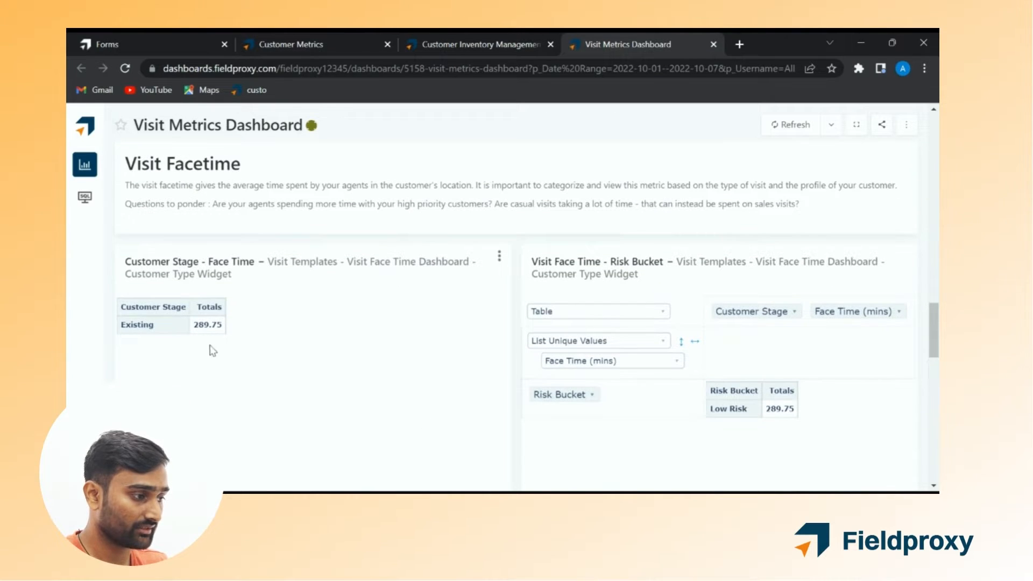
{"action": "scroll", "coordinate": [378, 412], "scroll_direction": "down", "scroll_amount": 1}
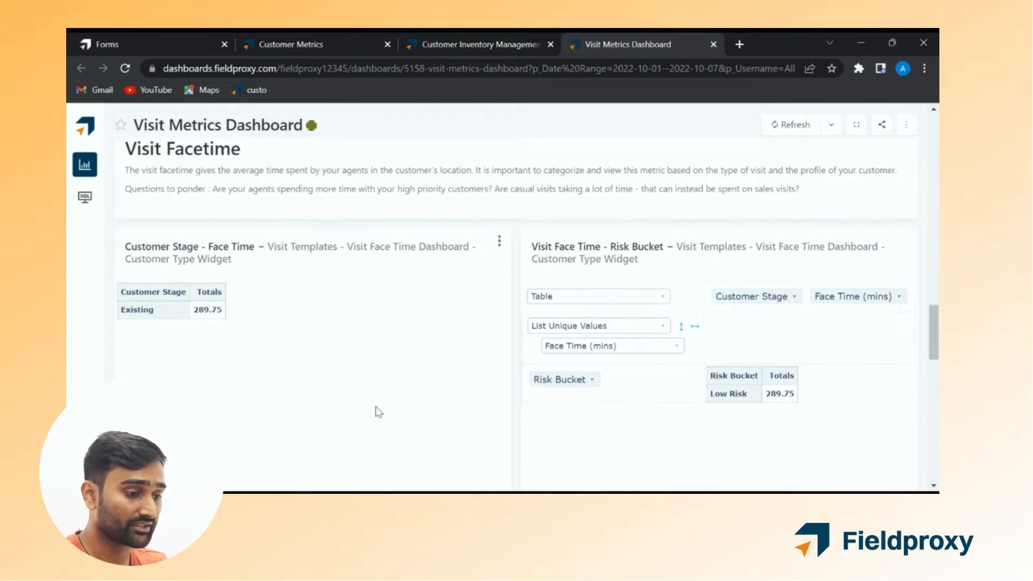
{"action": "scroll", "coordinate": [547, 412], "scroll_direction": "down", "scroll_amount": 1}
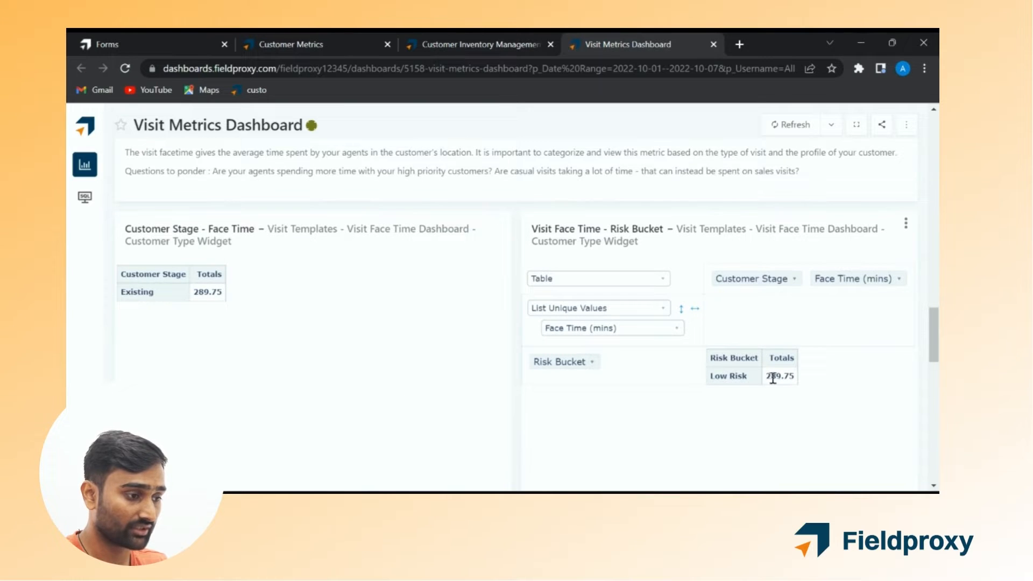
Examine the map view based on number of visits down to the Appendix and return to the visit distribution charts
{"action": "scroll", "coordinate": [630, 416], "scroll_direction": "down", "scroll_amount": 8}
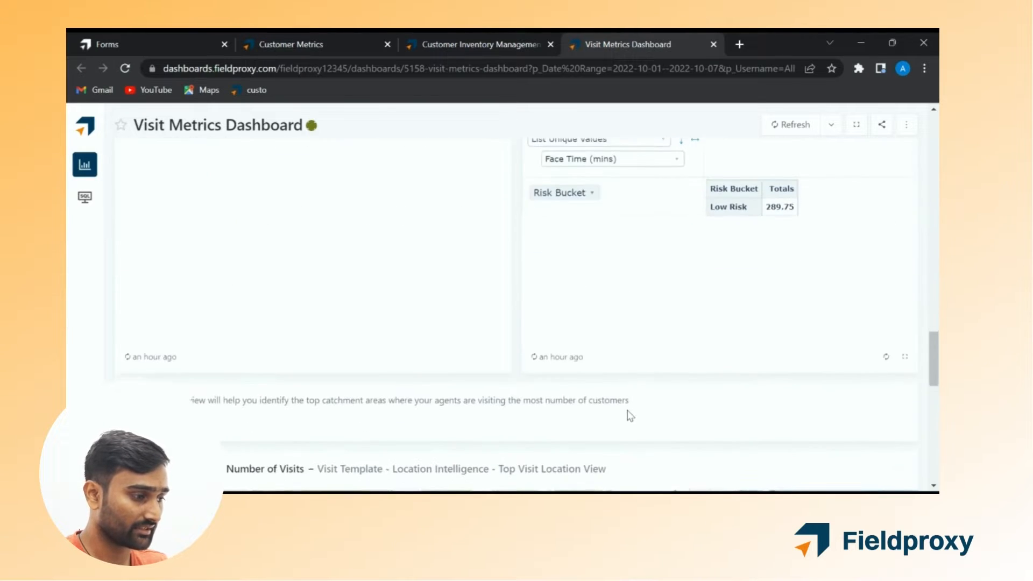
{"action": "scroll", "coordinate": [626, 407], "scroll_direction": "down", "scroll_amount": 2}
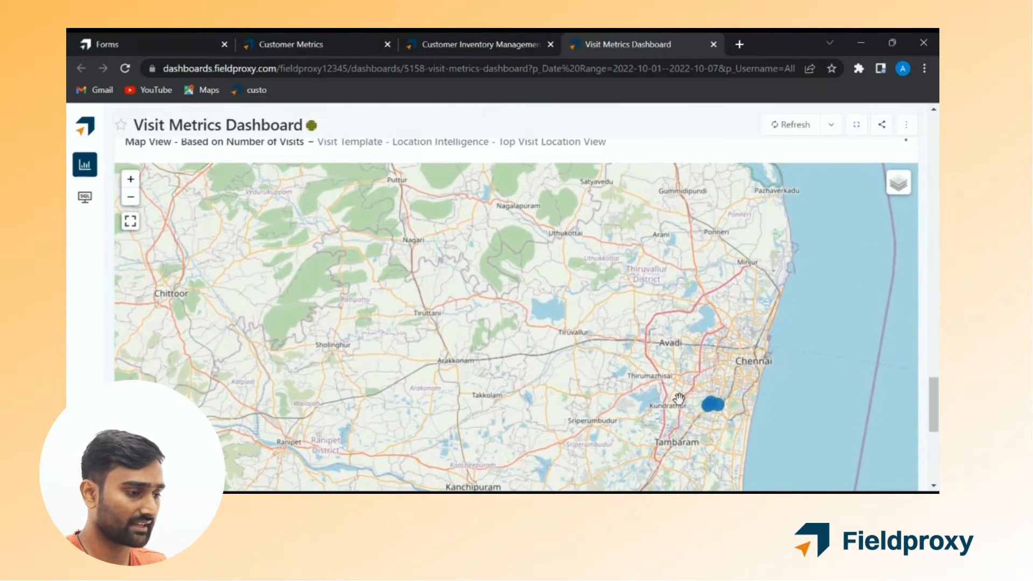
{"action": "scroll", "coordinate": [701, 386], "scroll_direction": "down", "scroll_amount": 4}
{"action": "scroll", "coordinate": [701, 386], "scroll_direction": "down", "scroll_amount": 3}
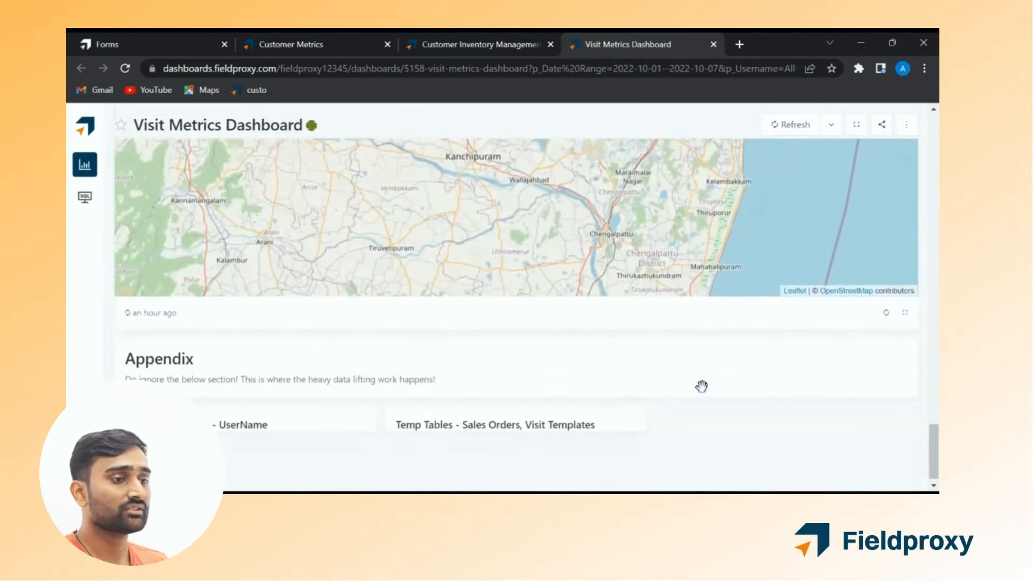
{"action": "scroll", "coordinate": [700, 386], "scroll_direction": "up", "scroll_amount": 7}
{"action": "scroll", "coordinate": [701, 386], "scroll_direction": "up", "scroll_amount": 10}
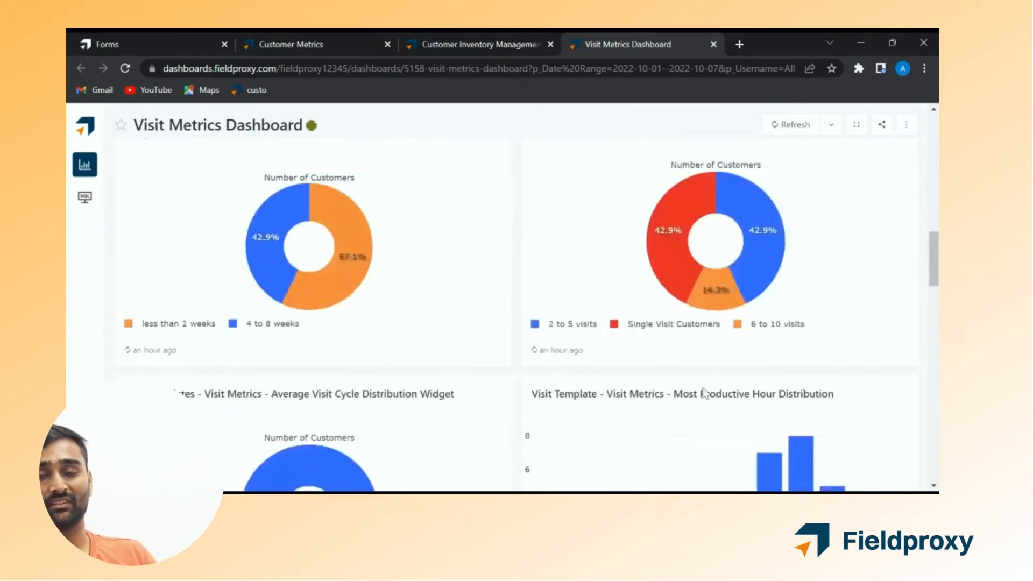